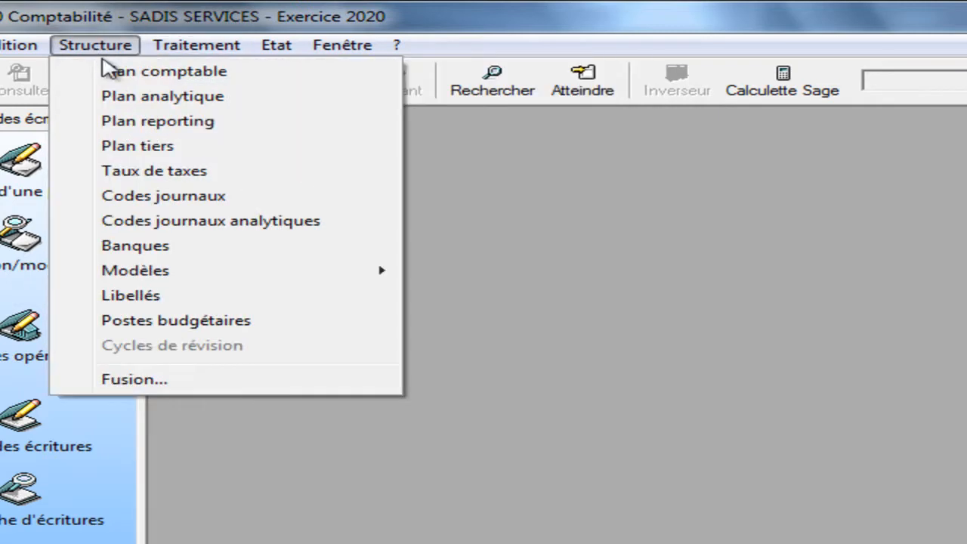
# Step: Open the Plan comptable and add general account 34552020 titled "etat tve récup/charges 20%"
pyautogui.click(105, 76)
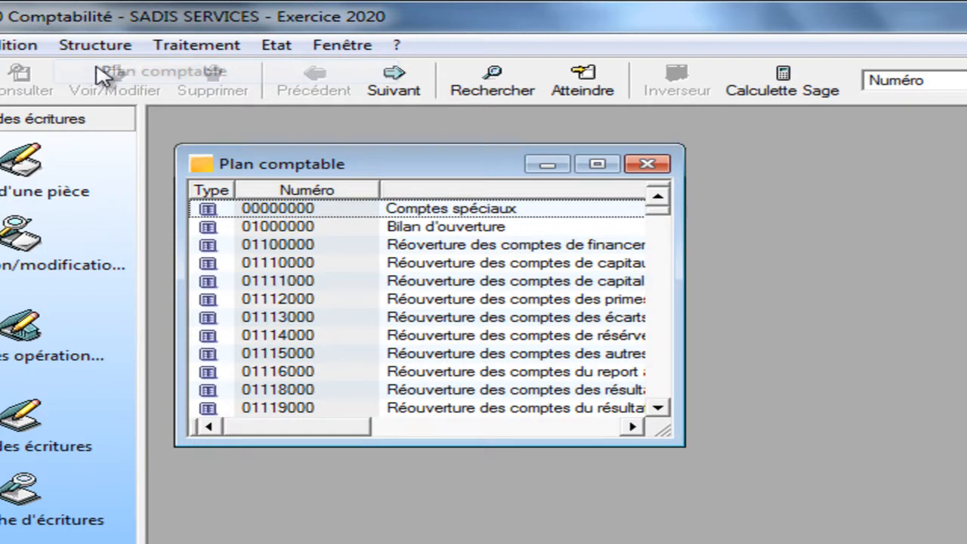
pyautogui.click(608, 167)
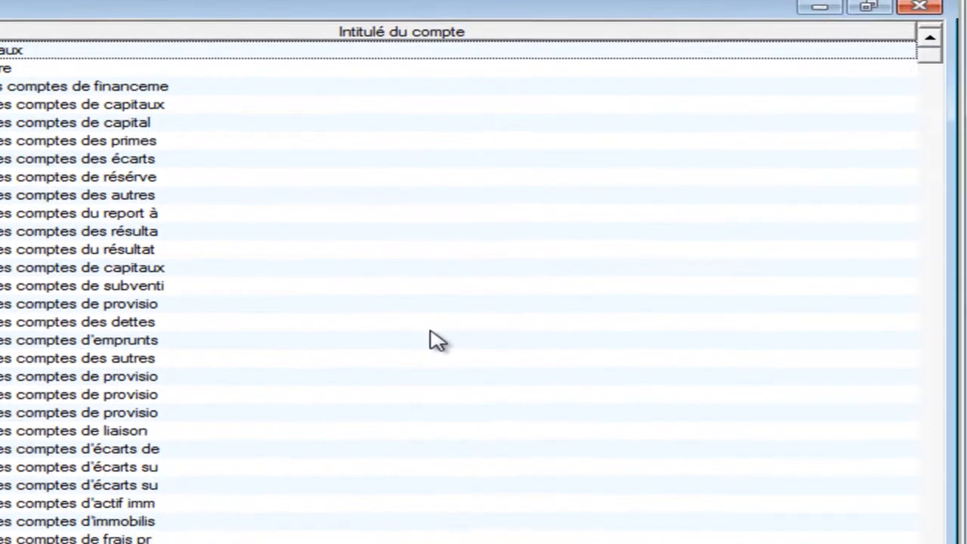
pyautogui.rightClick(888, 447)
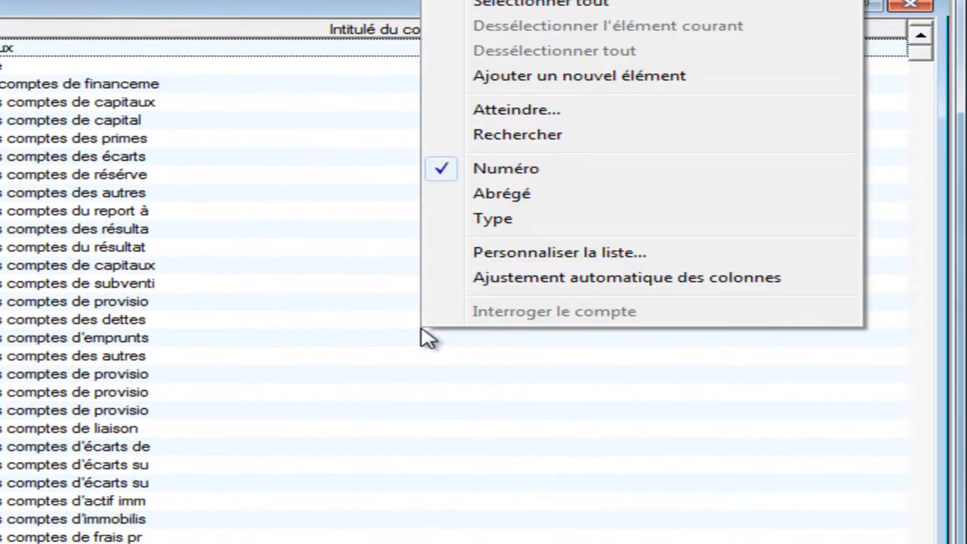
pyautogui.click(615, 75)
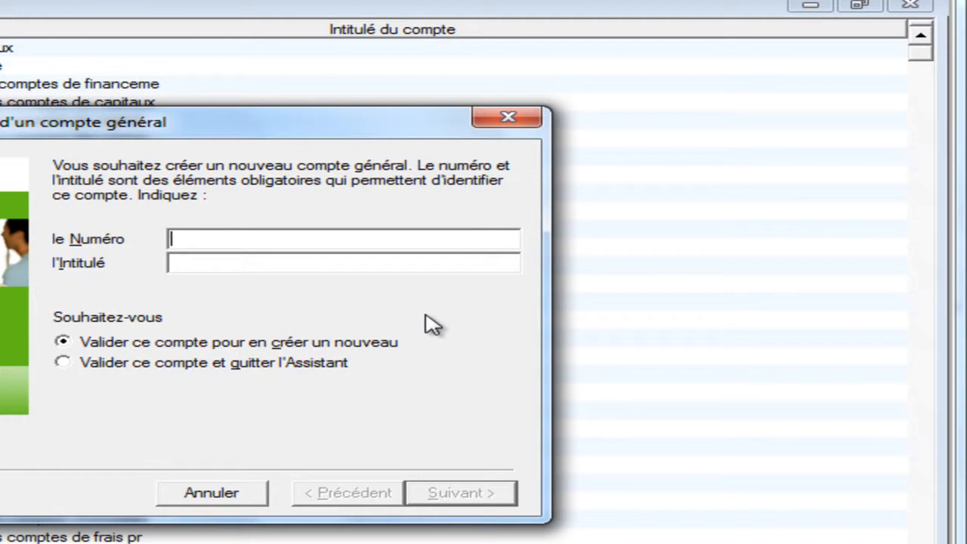
pyautogui.write('34552')
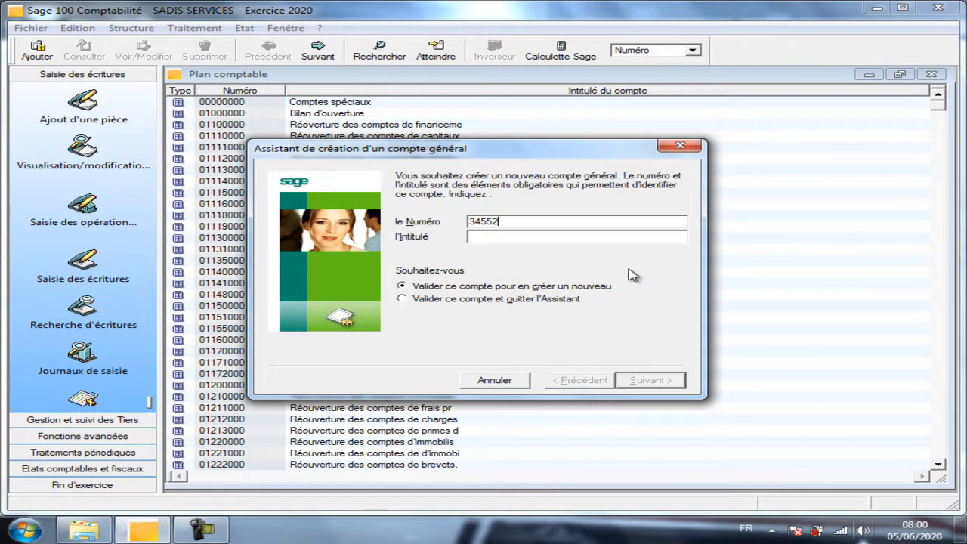
pyautogui.write('020')
pyautogui.press('Tab')
pyautogui.write('etat  tve récup/')
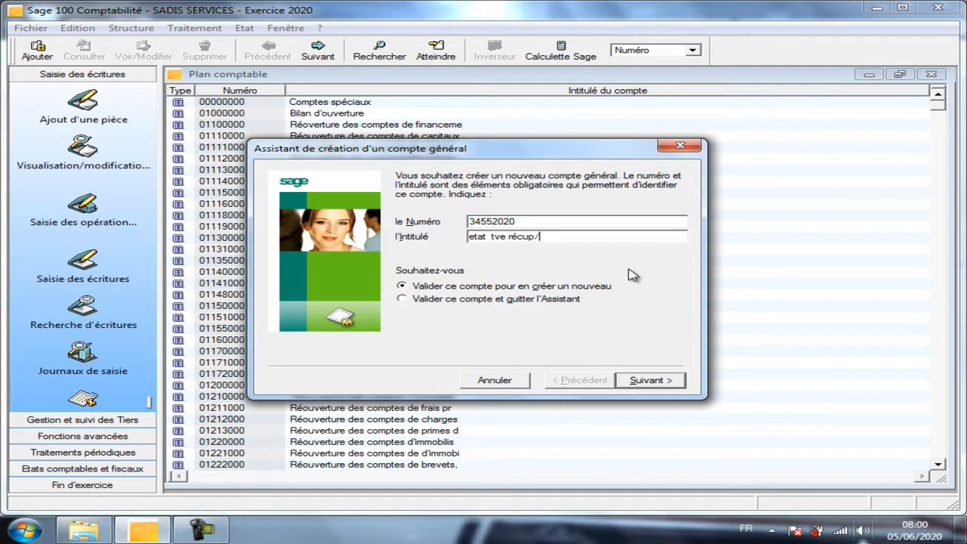
pyautogui.write('charges 20%')
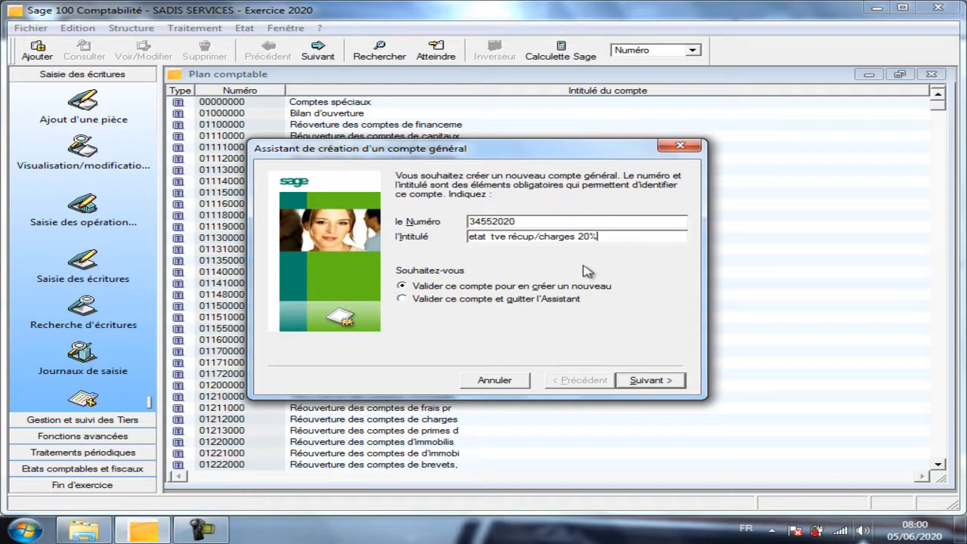
pyautogui.click(668, 386)
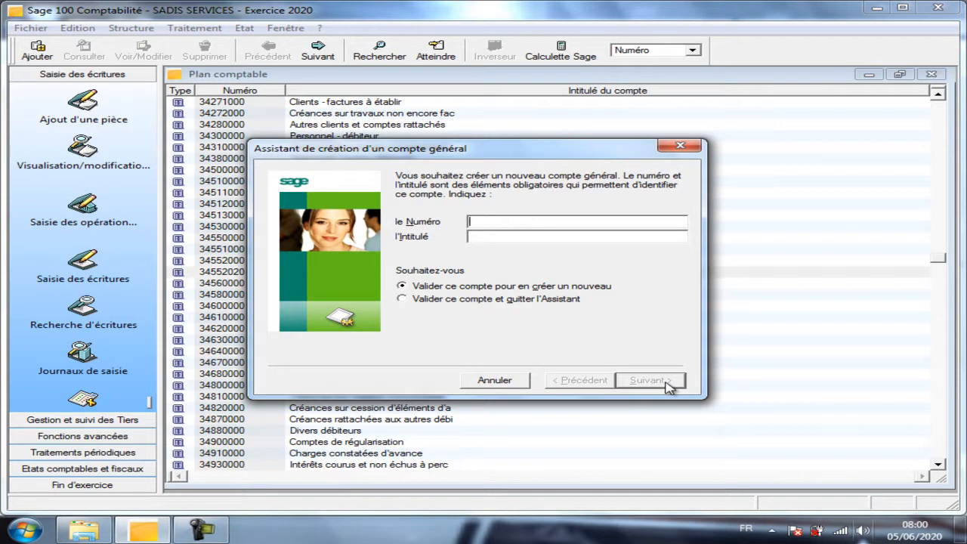
# Step: Add general account 34552014 titled "etat tva récup/ch 14%"
pyautogui.write('34552')
pyautogui.write('01')
pyautogui.write('4')
pyautogui.write('e')
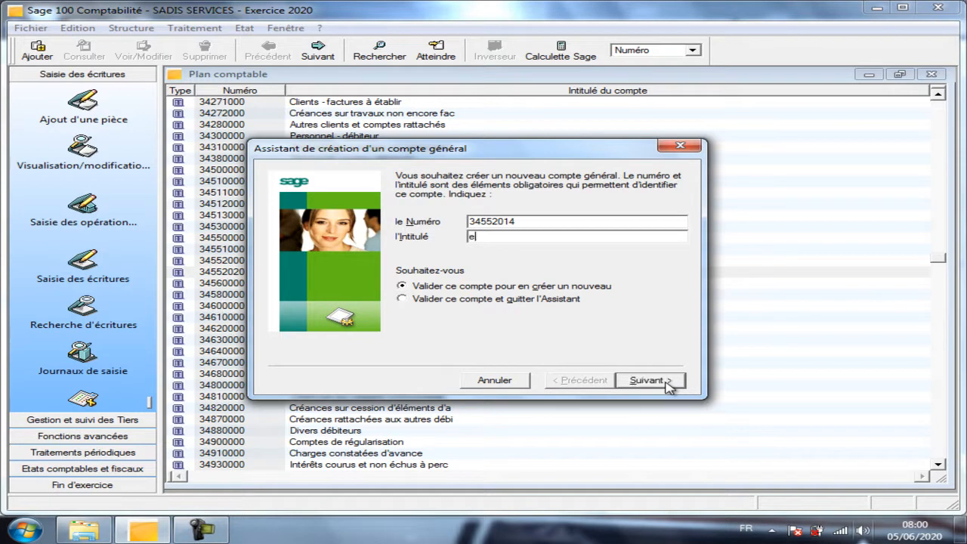
pyautogui.write('tat tva récup/ch')
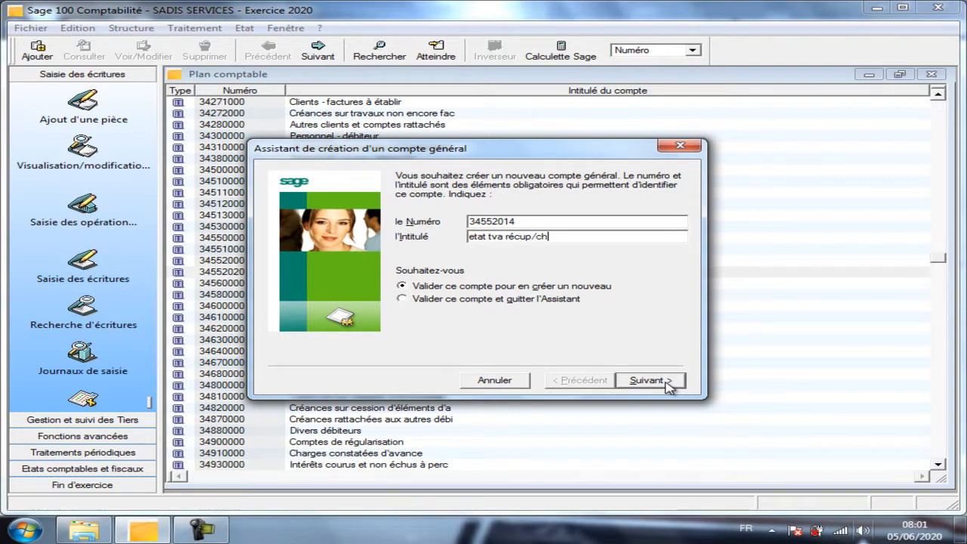
pyautogui.write(' 14%')
pyautogui.click(662, 383)
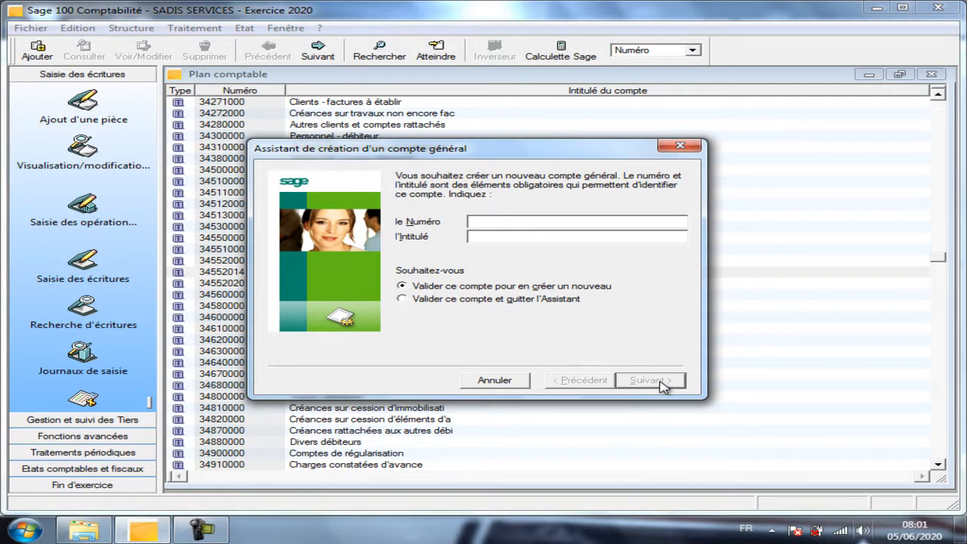
# Step: Add general account 34551020 titled "Etat tva recup/immob 20%"
pyautogui.write('34551020')
pyautogui.press('Tab')
pyautogui.write('E')
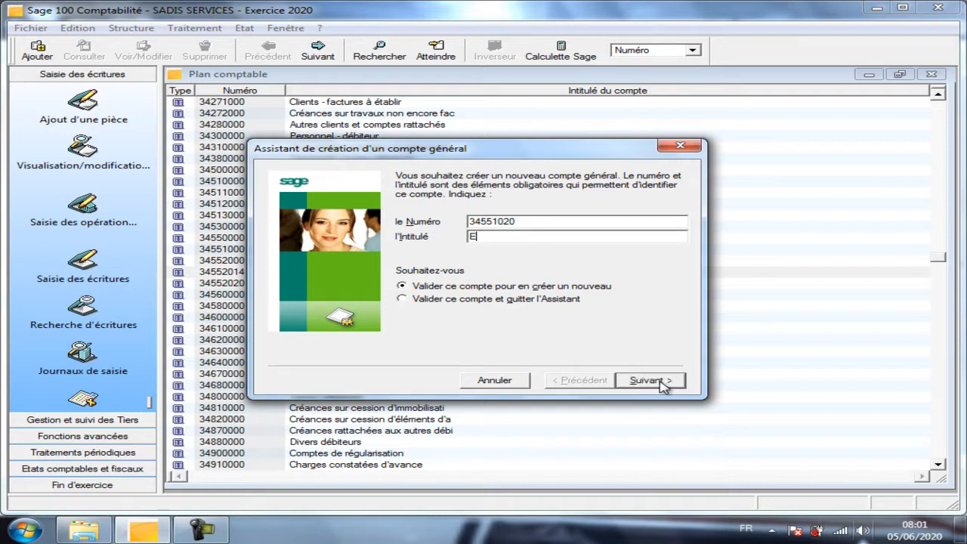
pyautogui.write('tat tva recup/')
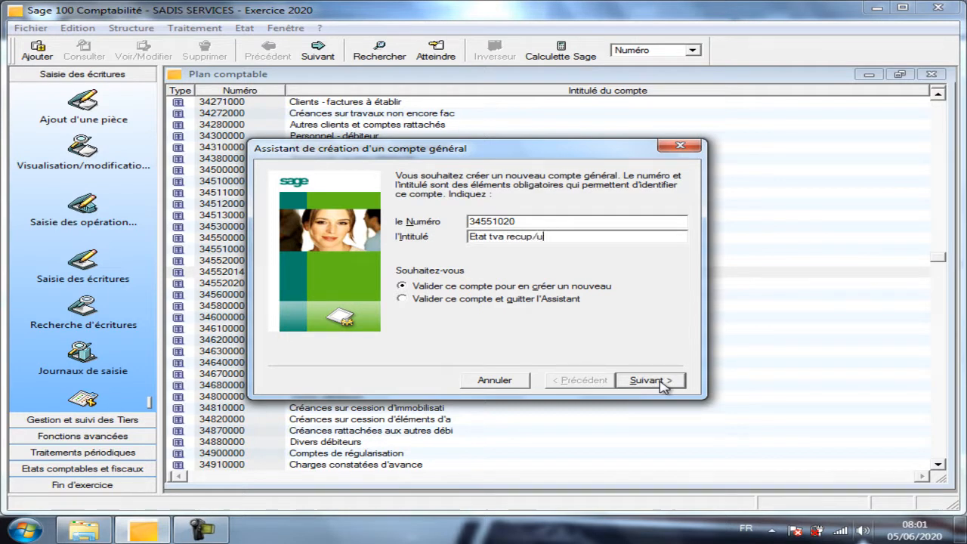
pyautogui.write('immob')
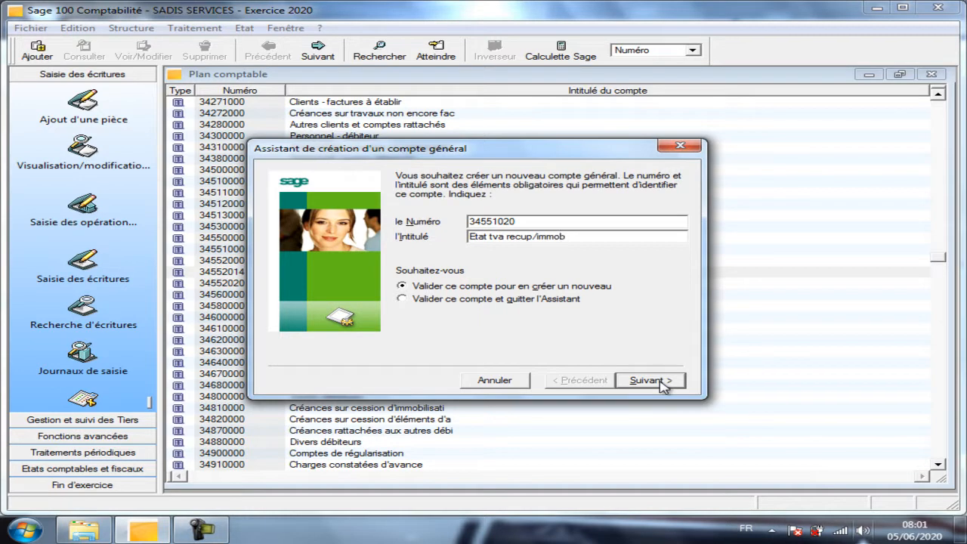
pyautogui.write(' 20%')
pyautogui.click(635, 384)
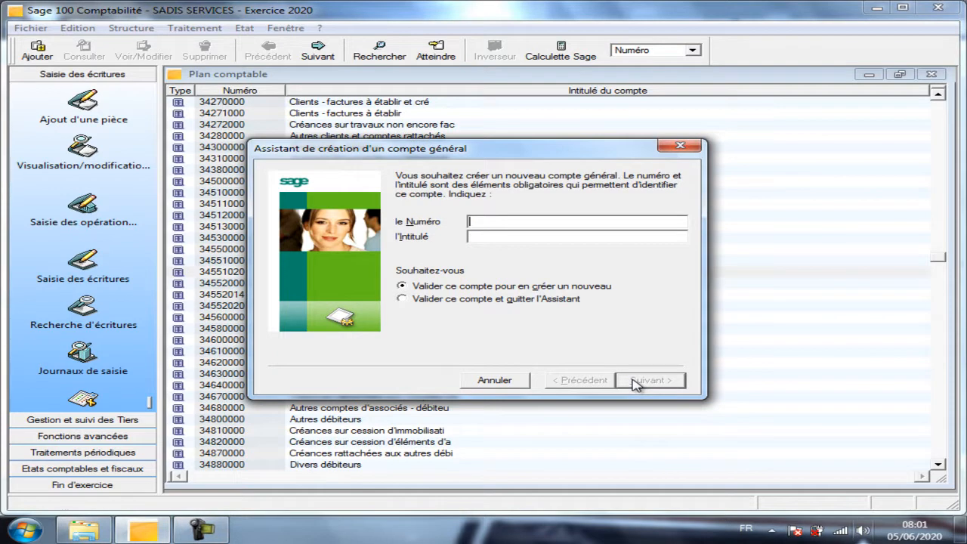
# Step: Add general account 44550020 titled "ETF 20%"
pyautogui.write('44550020')
pyautogui.click(490, 234)
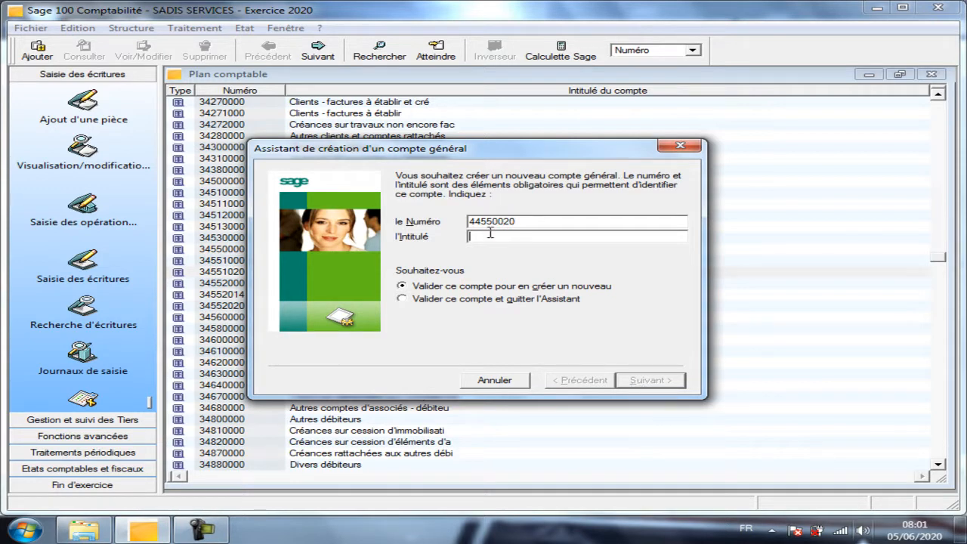
pyautogui.write('ETF.')
pyautogui.press('BackSpace')
pyautogui.write('20%')
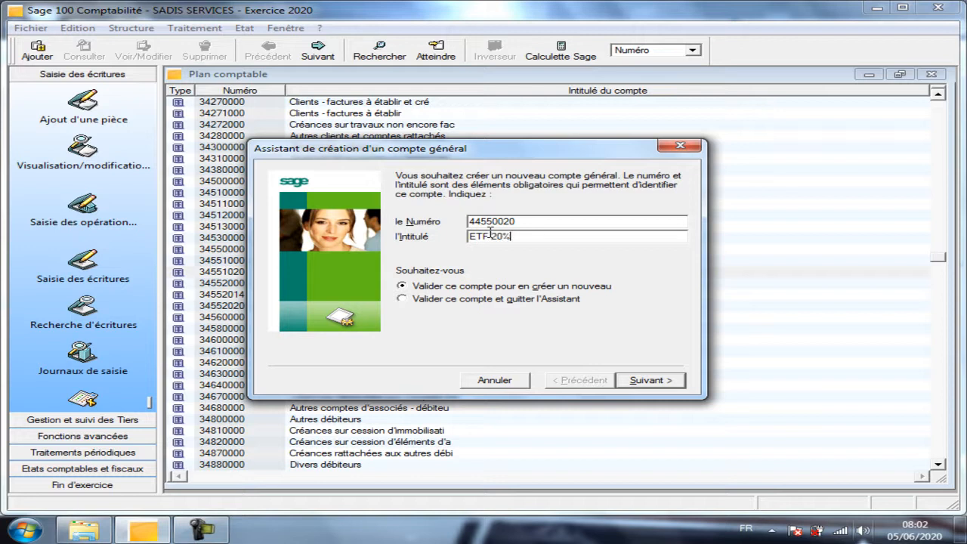
pyautogui.click(663, 381)
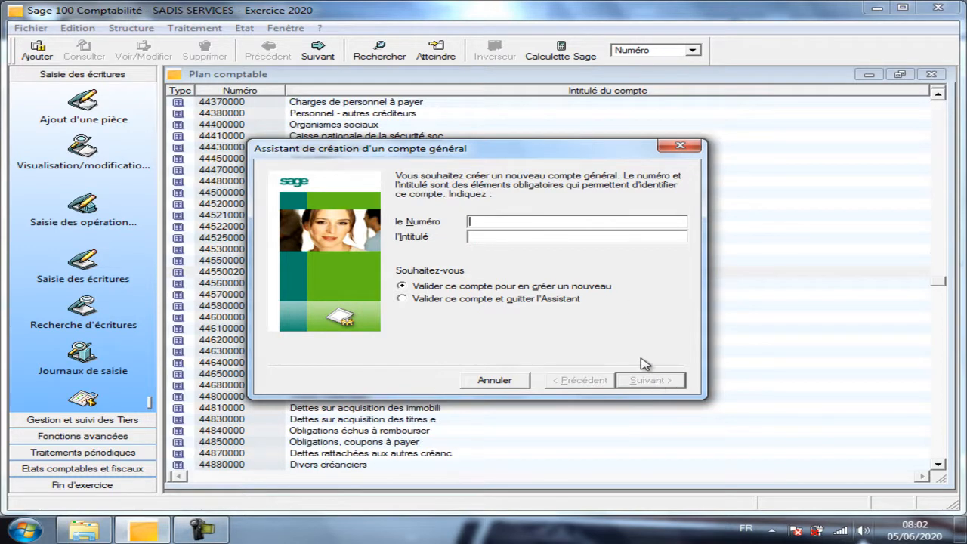
# Step: Add general account 44550014 titled "ETF 14%" and leave the account creation assistant
pyautogui.write('44550014')
pyautogui.click(565, 236)
pyautogui.write('ETF')
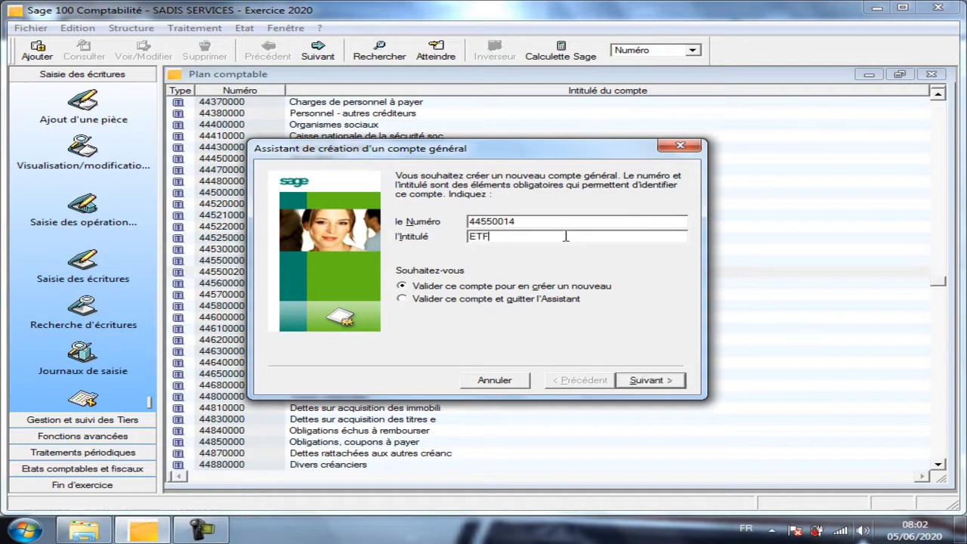
pyautogui.write(' 14%')
pyautogui.click(659, 383)
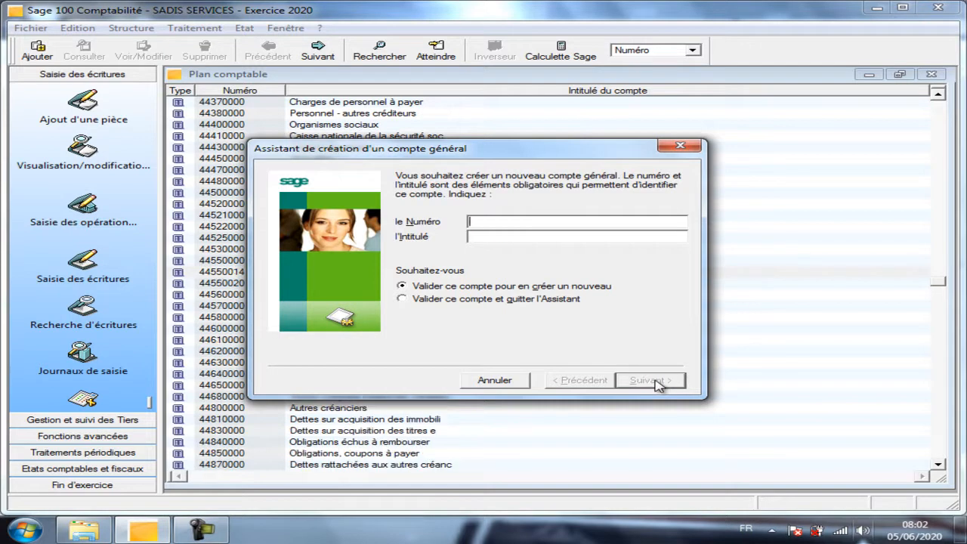
pyautogui.click(686, 150)
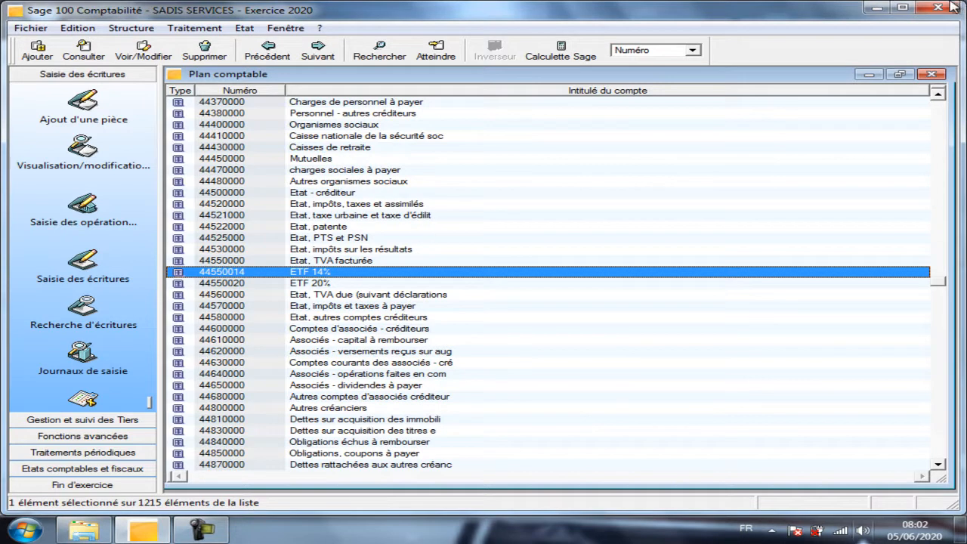
# Step: Check the newly added ETF and recoverable VAT accounts in the Plan comptable list, and close the list
pyautogui.click(326, 283)
pyautogui.scroll(4, 348, 272)
pyautogui.scroll(15, 350, 271)
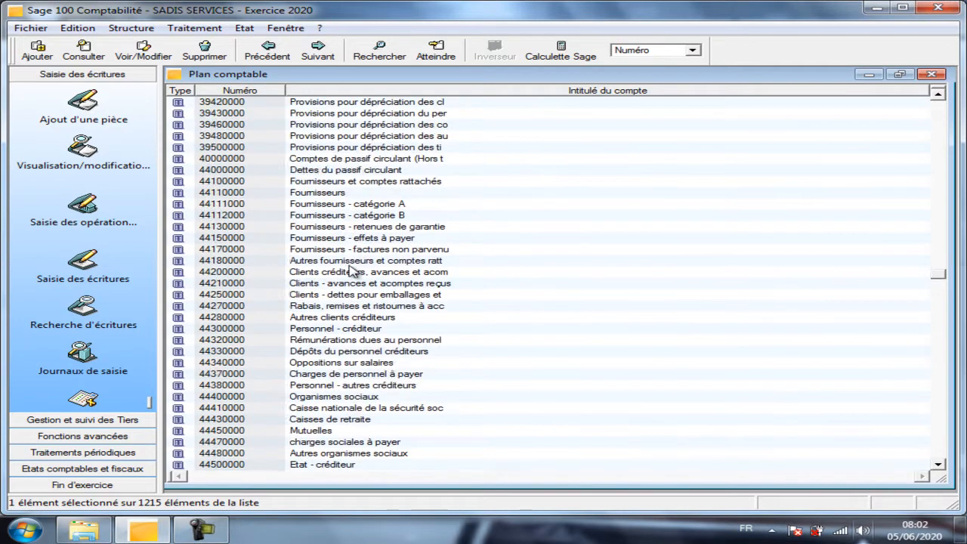
pyautogui.scroll(6, 350, 270)
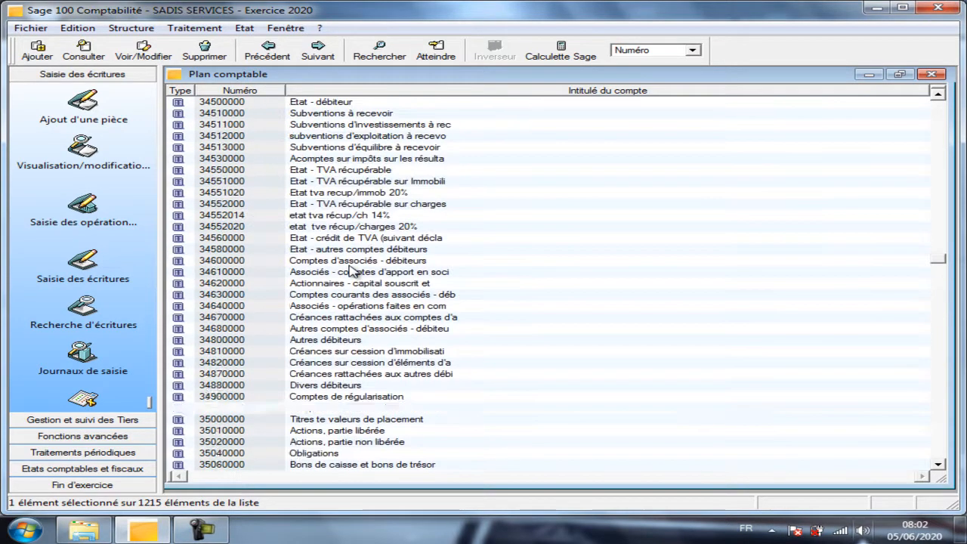
pyautogui.click(394, 193)
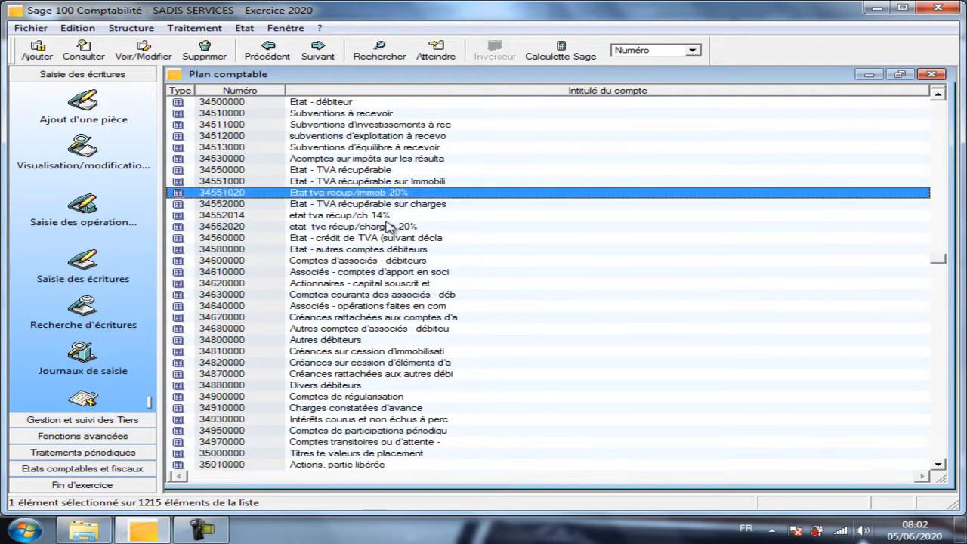
pyautogui.click(384, 215)
pyautogui.click(378, 228)
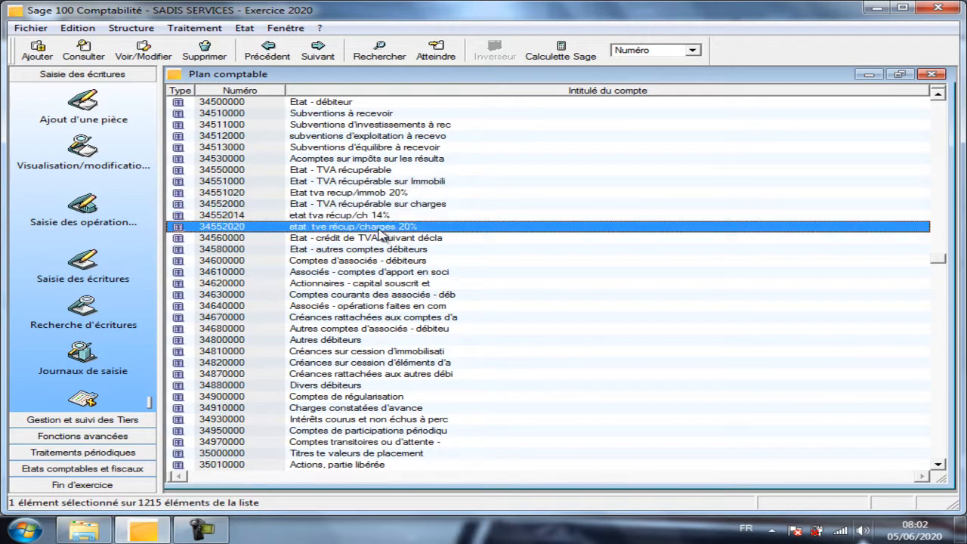
pyautogui.click(932, 78)
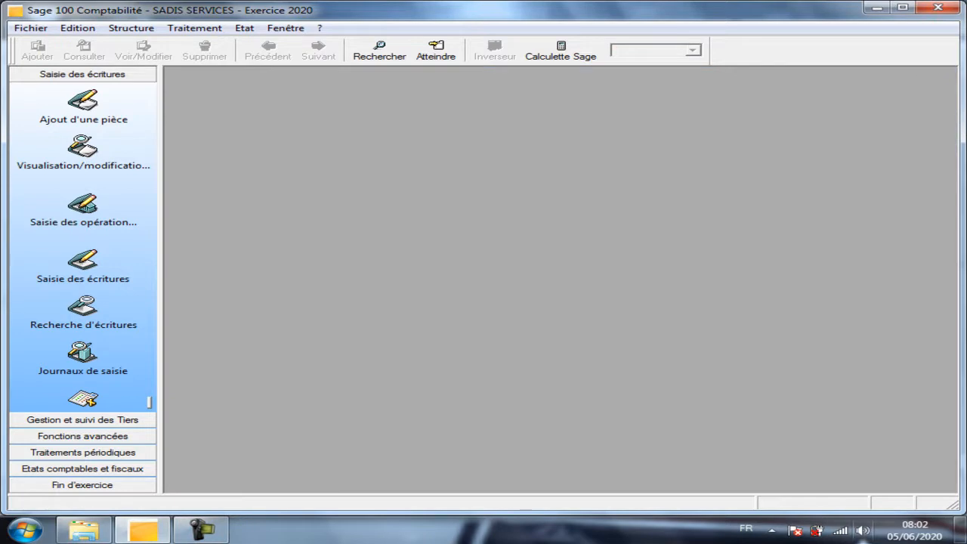
# Step: Open the Taux de taxes list in a maximised window and start a new tax record
pyautogui.click(131, 29)
pyautogui.click(175, 108)
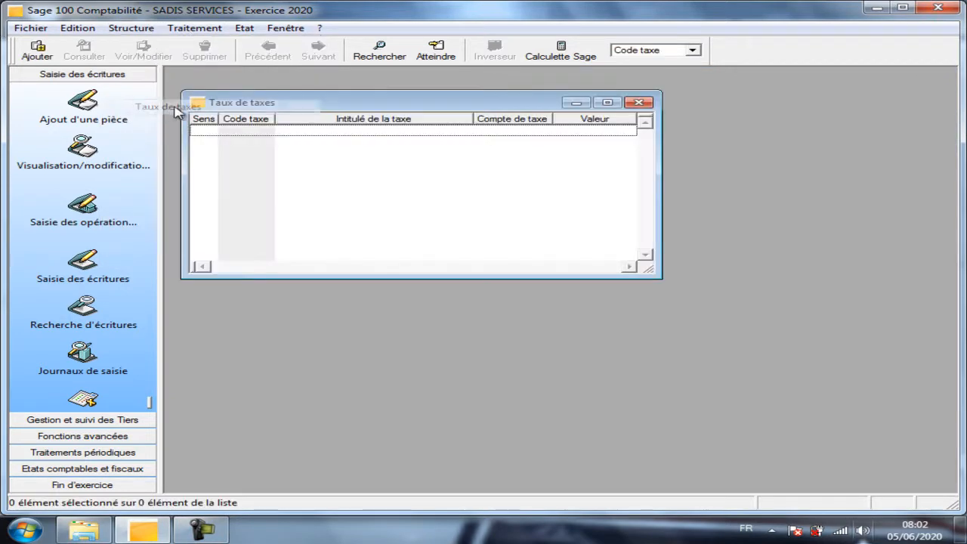
pyautogui.doubleClick(435, 105)
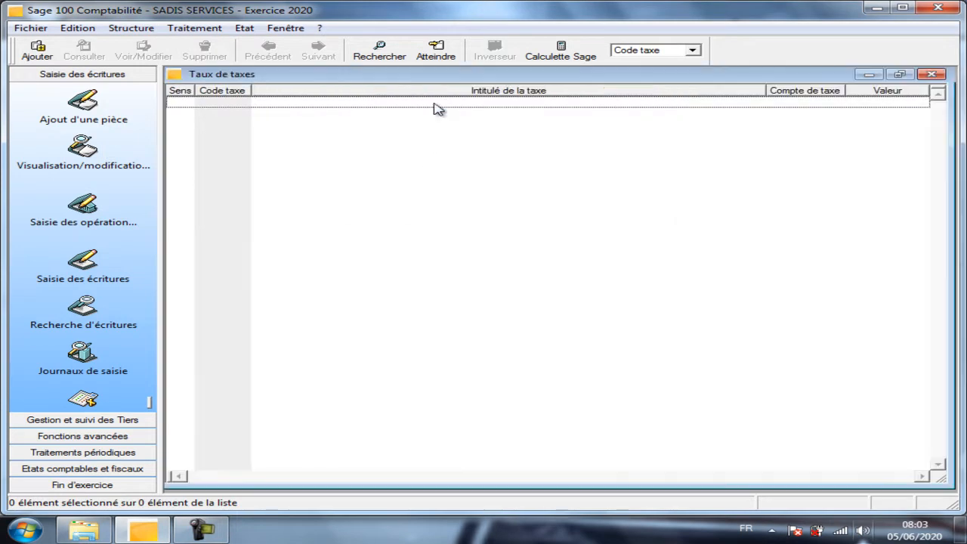
pyautogui.rightClick(306, 144)
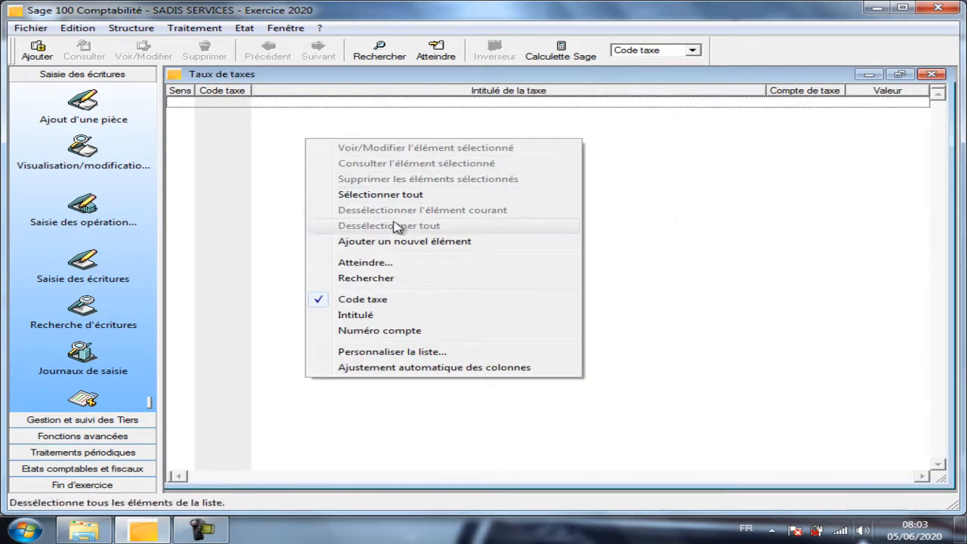
pyautogui.click(408, 241)
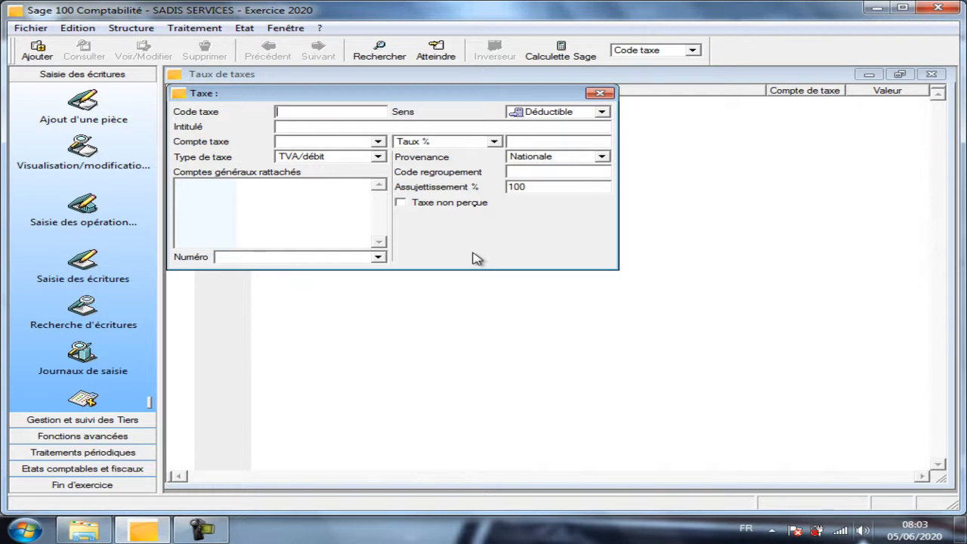
# Step: Give the new tax the code TVR and the title "tva récupérable/charge 20%"
pyautogui.write('TVR')
pyautogui.click(331, 129)
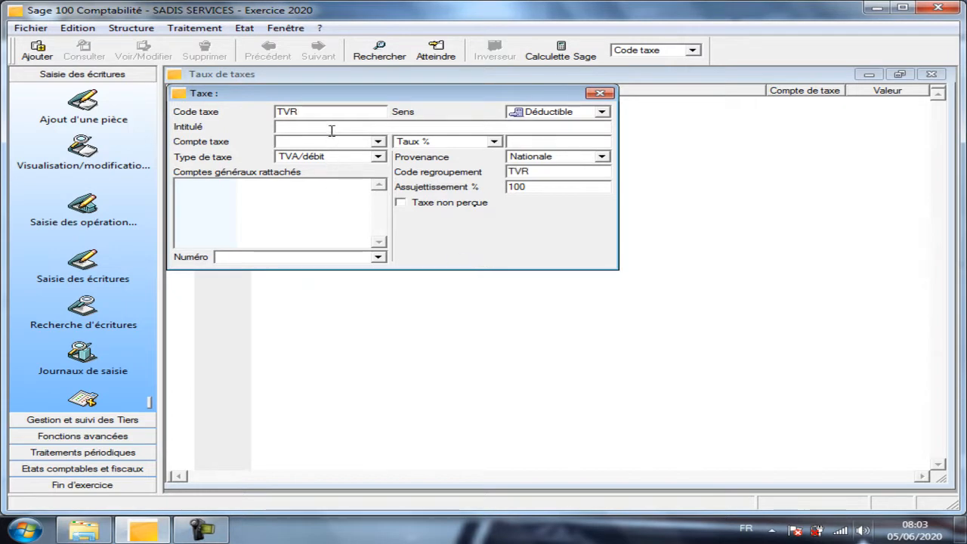
pyautogui.write('tva réci')
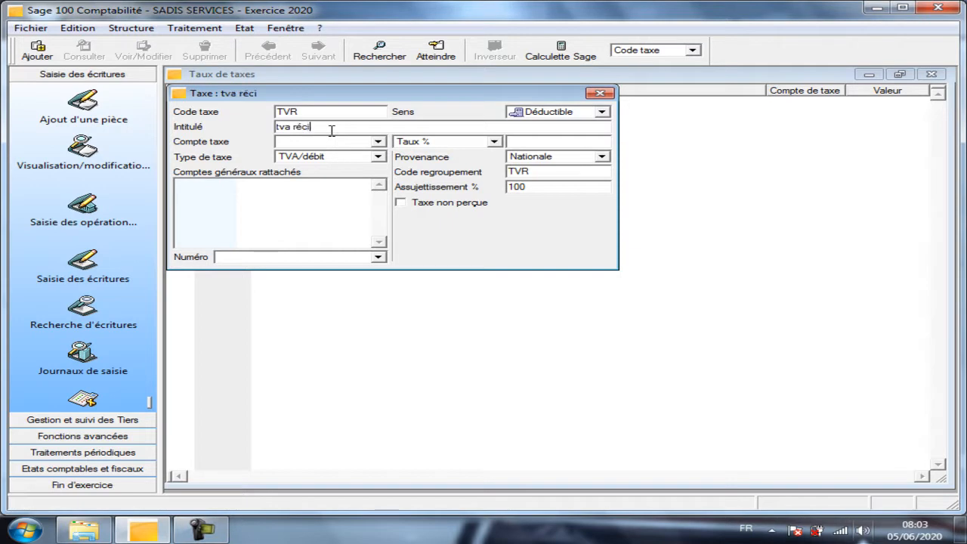
pyautogui.press('BackSpace')
pyautogui.write('upérable/charge')
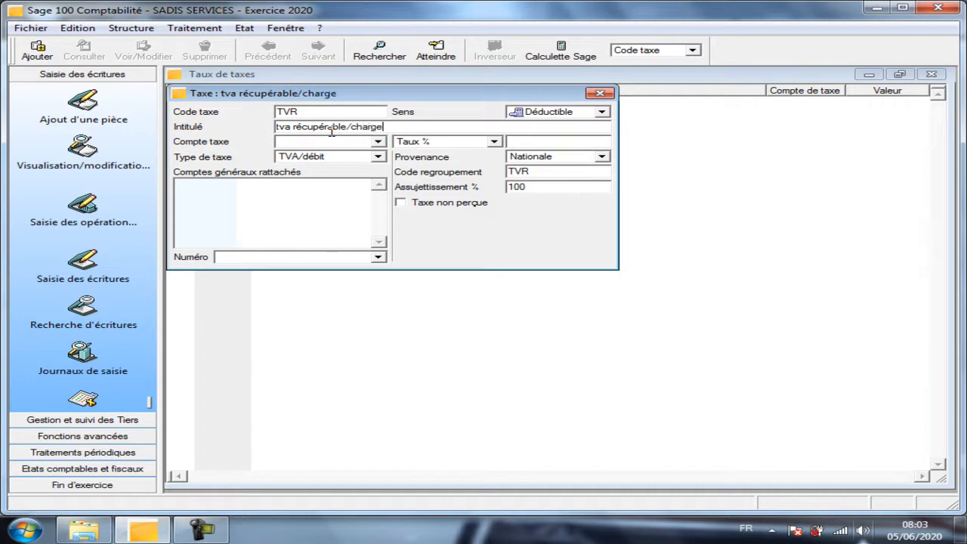
pyautogui.press('Tab')
pyautogui.click(395, 127)
pyautogui.write('20%')
# Step: Set the TVR tax's Compte taxe to 34552020
pyautogui.click(329, 143)
pyautogui.click(377, 142)
pyautogui.click(378, 144)
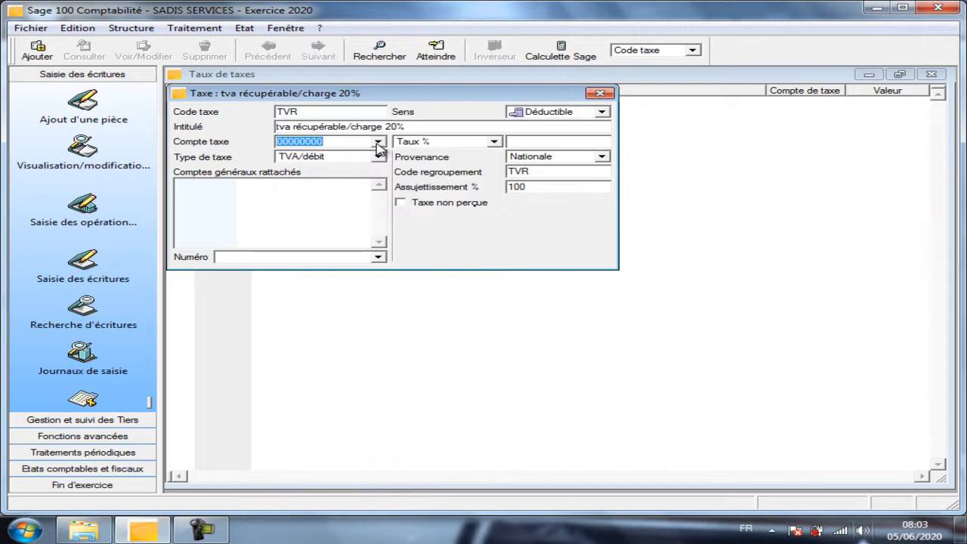
pyautogui.press('Delete')
pyautogui.write('34552020')
pyautogui.press('Tab')
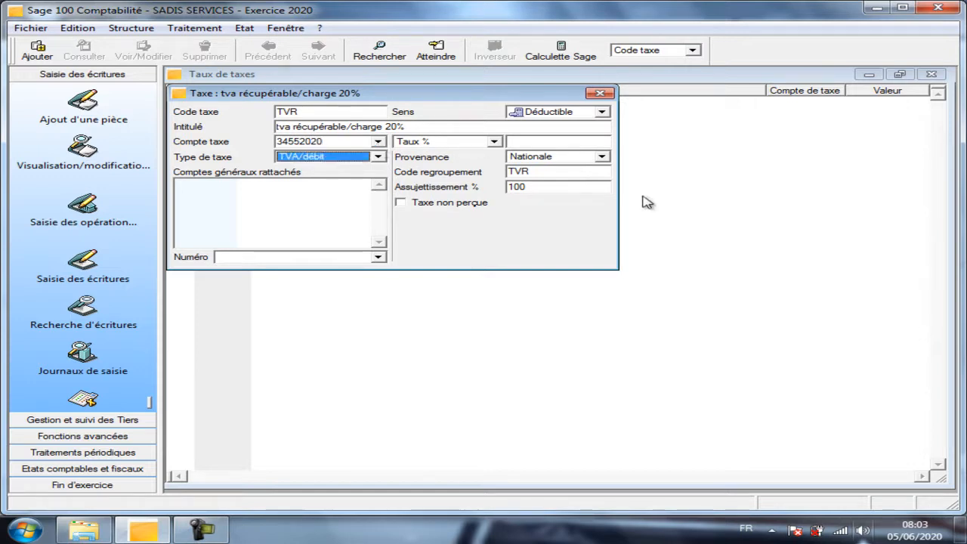
# Step: Set the TVR tax's rate to 20% with TVA/débit as the tax type
pyautogui.click(542, 139)
pyautogui.write('20')
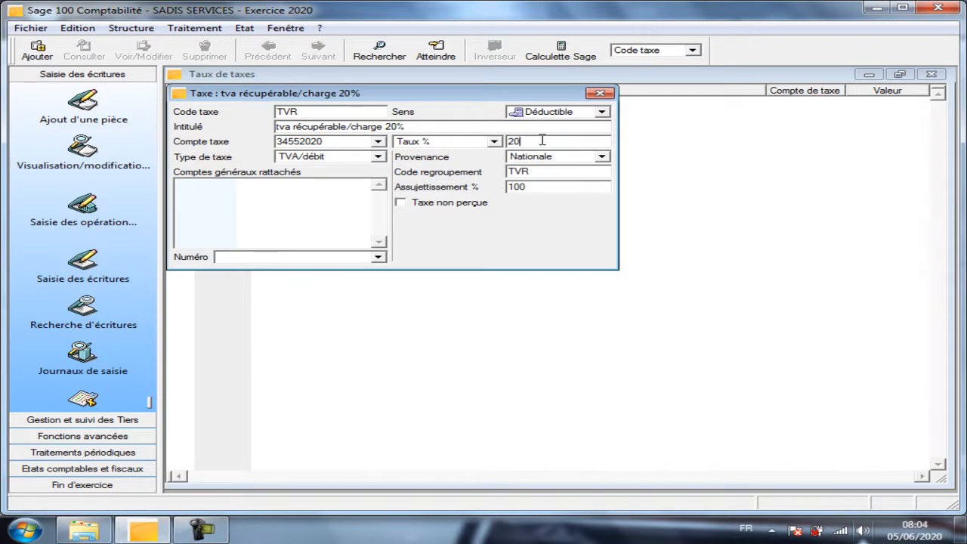
pyautogui.press('Tab')
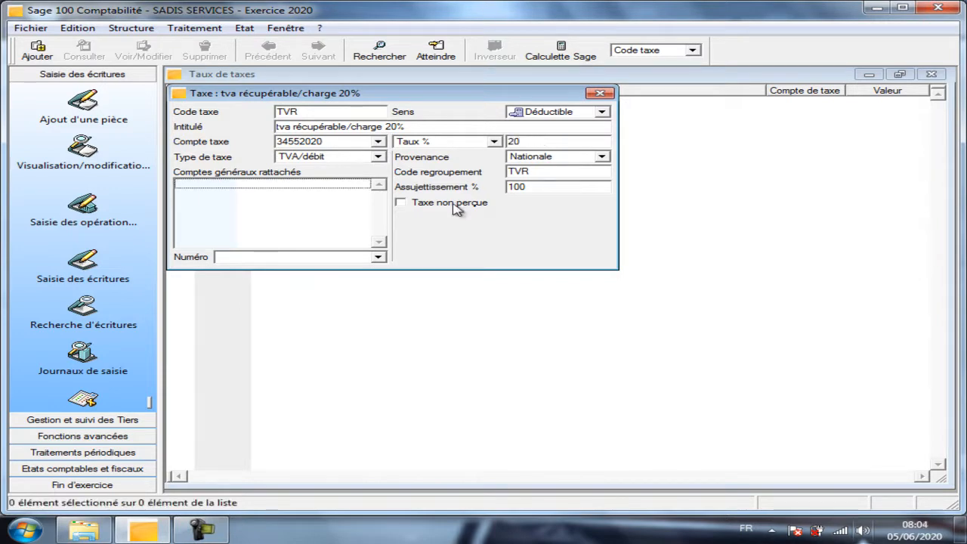
pyautogui.click(378, 156)
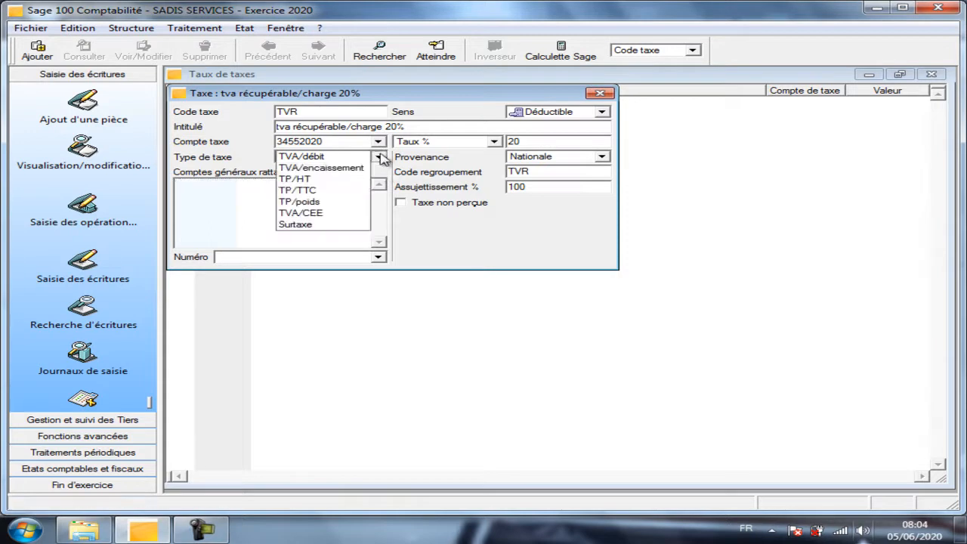
pyautogui.click(380, 157)
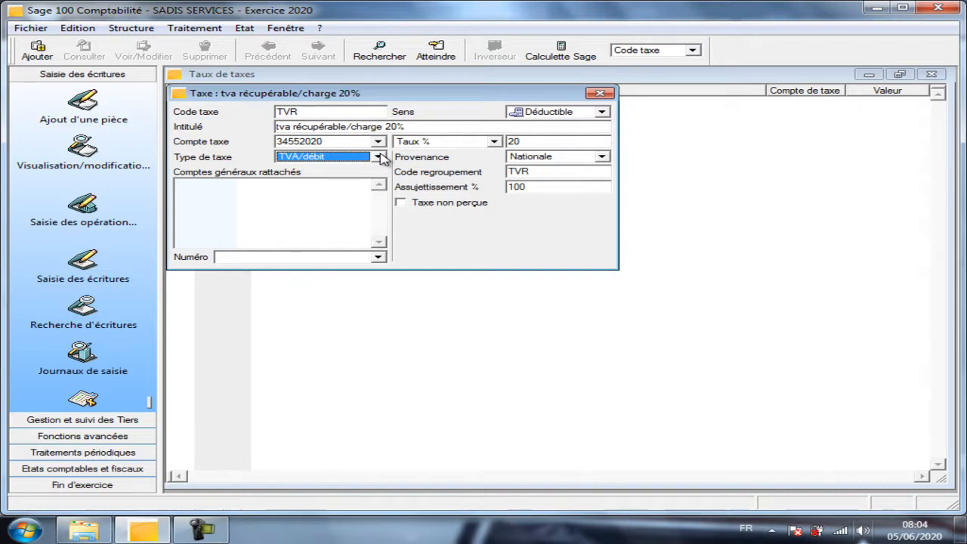
pyautogui.click(378, 156)
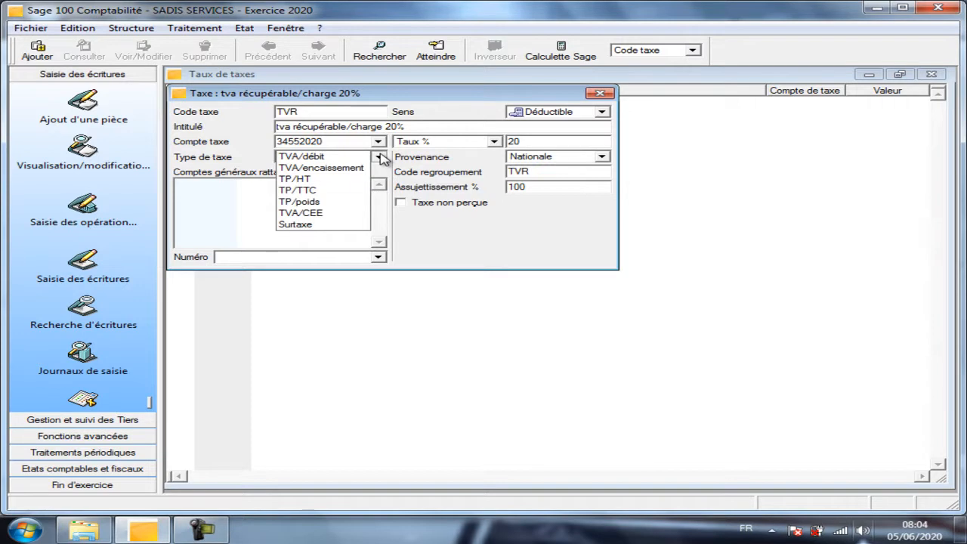
pyautogui.click(378, 156)
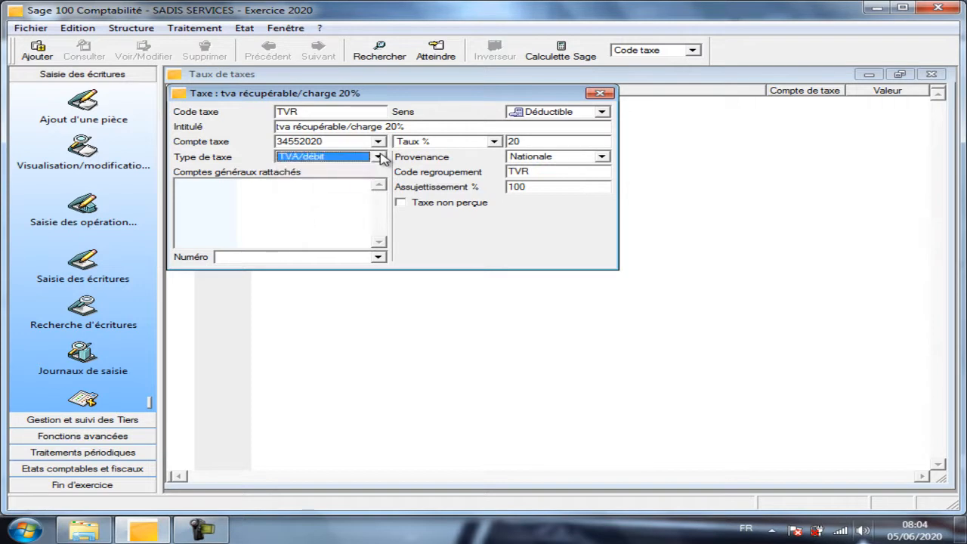
pyautogui.press('Tab')
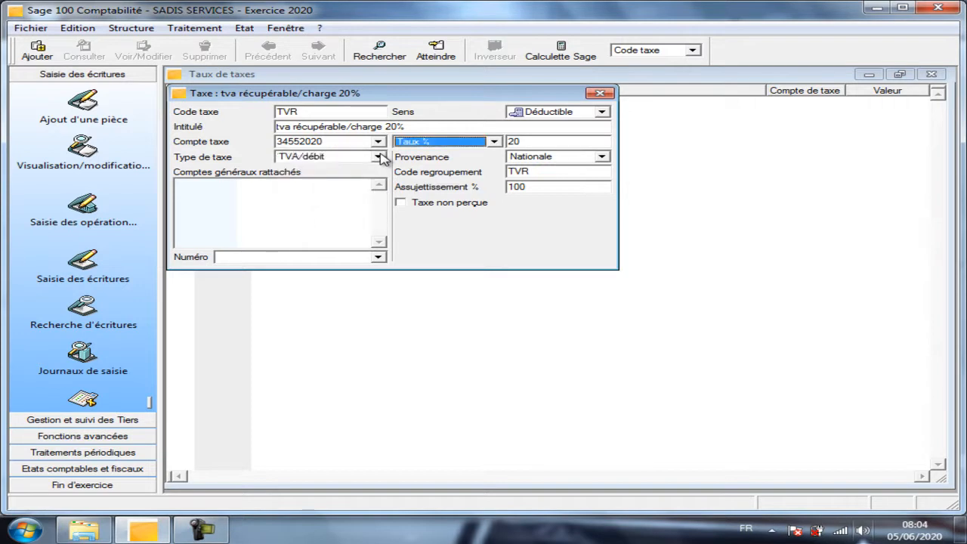
# Step: Attach general account 61110000 to the TVR tax
pyautogui.click(342, 219)
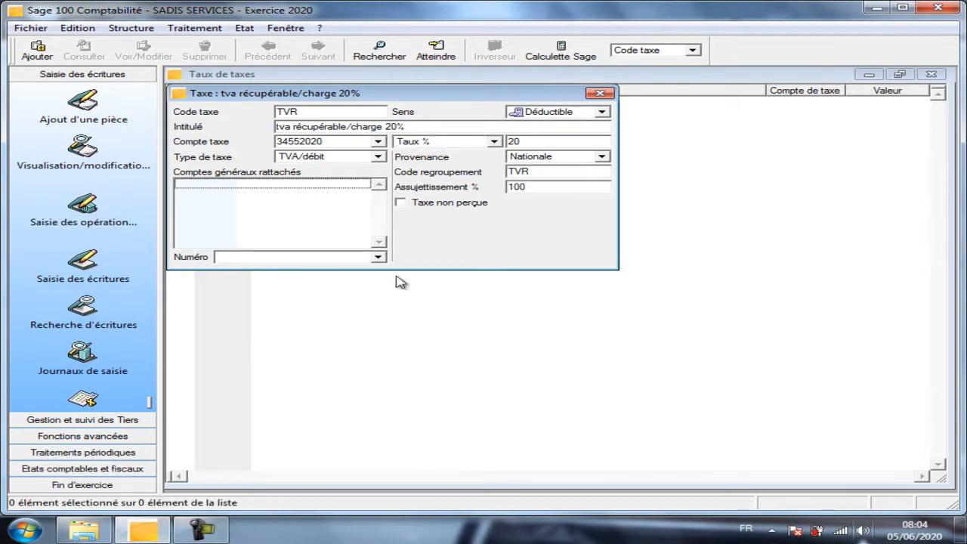
pyautogui.click(314, 258)
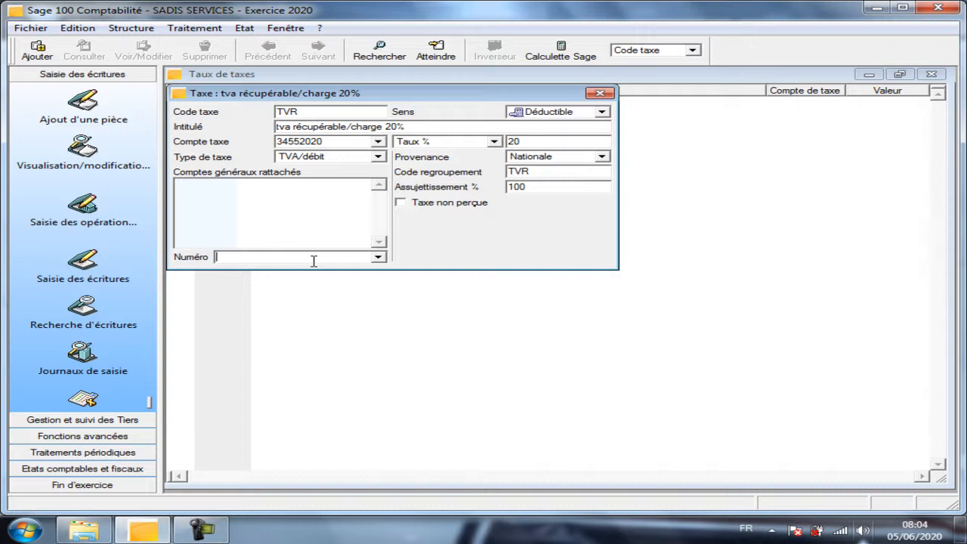
pyautogui.click(377, 257)
pyautogui.press('Return')
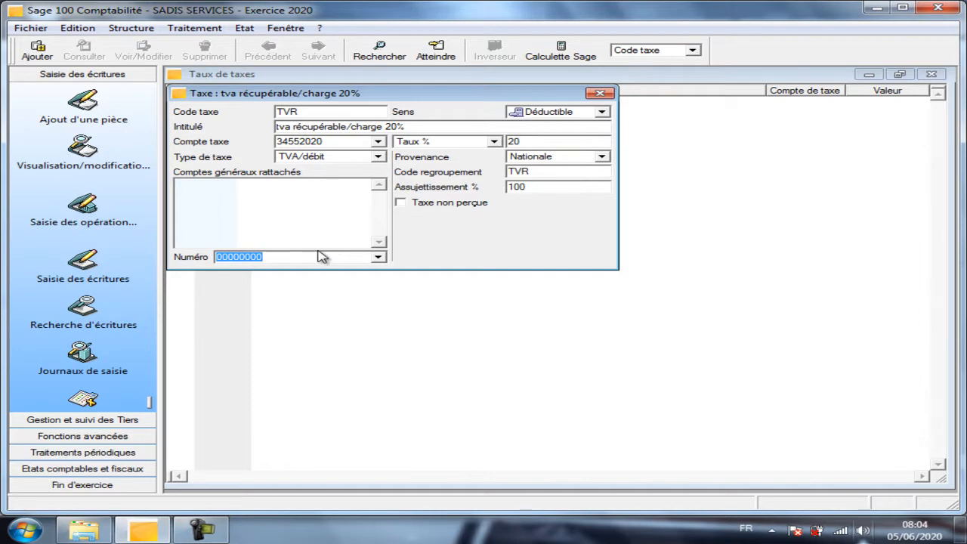
pyautogui.write('61110000')
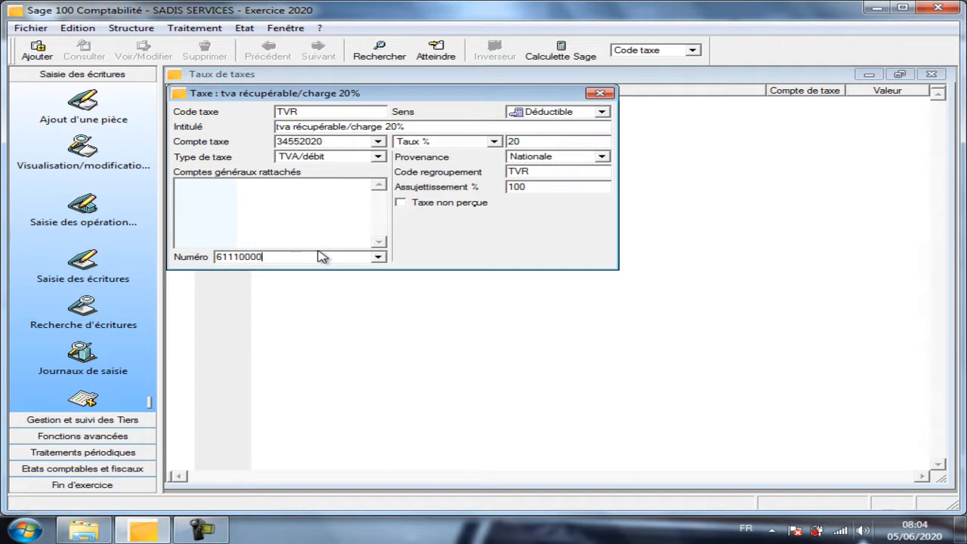
pyautogui.press('Return')
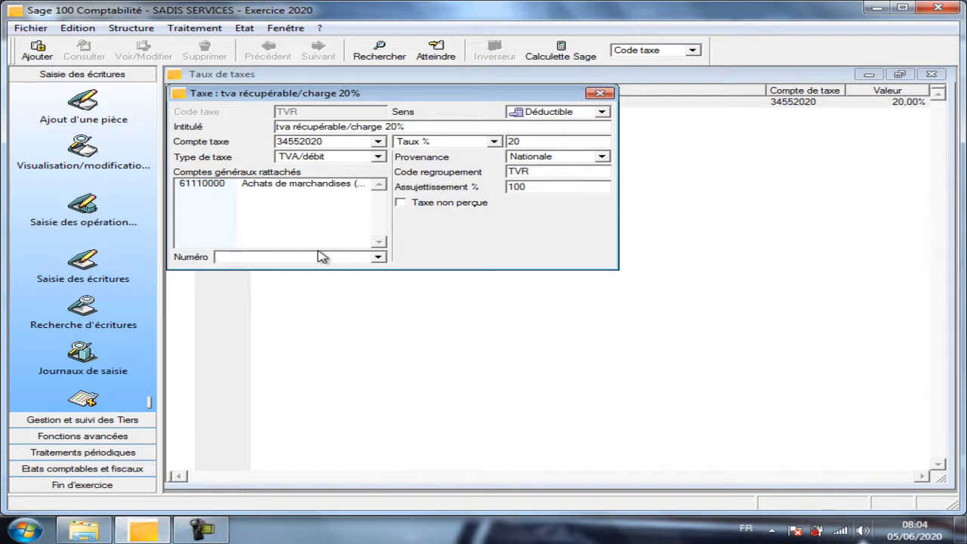
# Step: Attach general account 61210000 to the TVR tax without integrating every account sharing a prefix, and close the tax record
pyautogui.write('6121000')
pyautogui.press('Return')
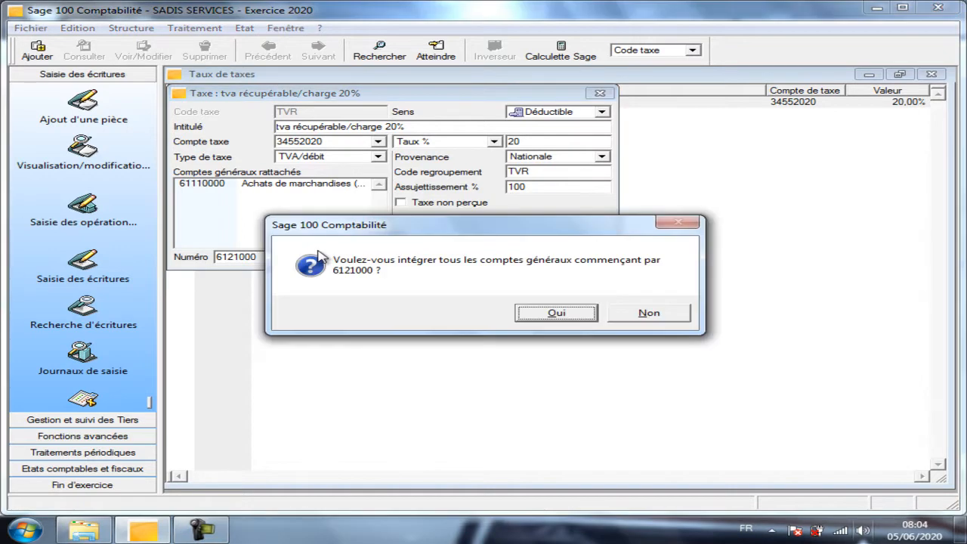
pyautogui.click(654, 313)
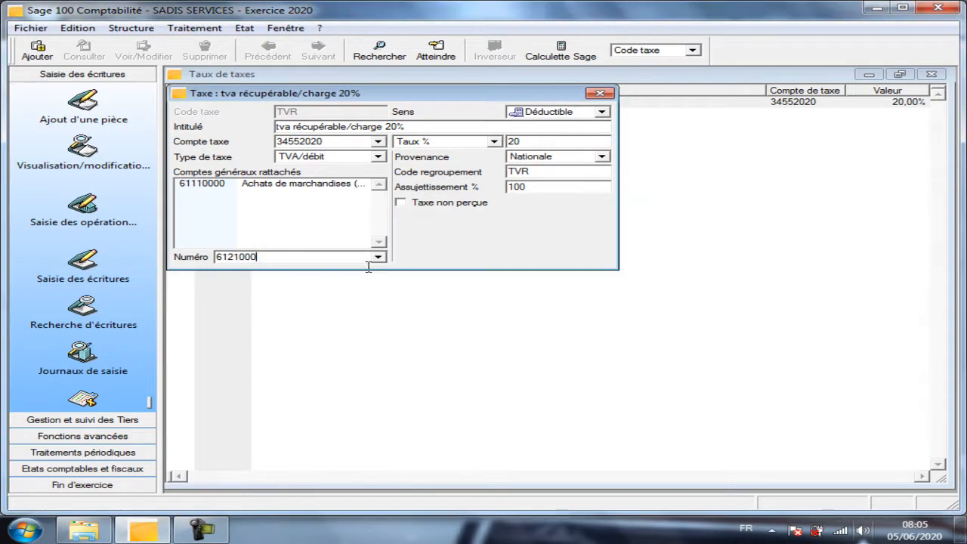
pyautogui.write('0')
pyautogui.press('Return')
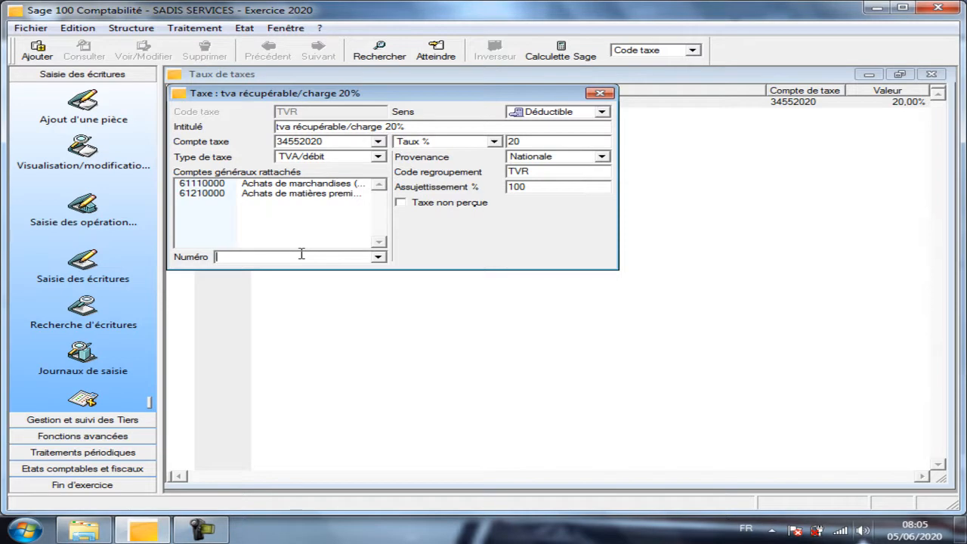
pyautogui.click(600, 93)
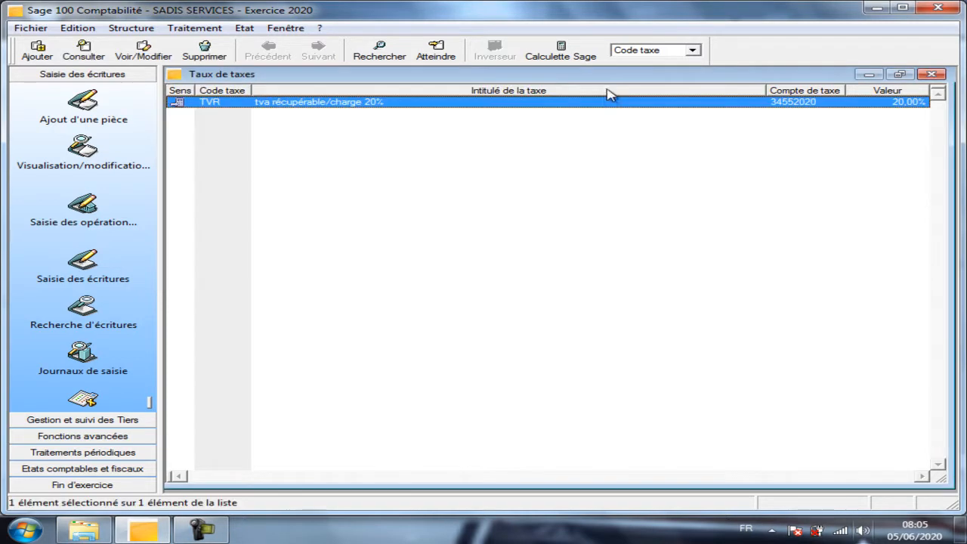
# Step: Start a new tax record with the code TVF and set its Sens to Collectée
pyautogui.rightClick(316, 152)
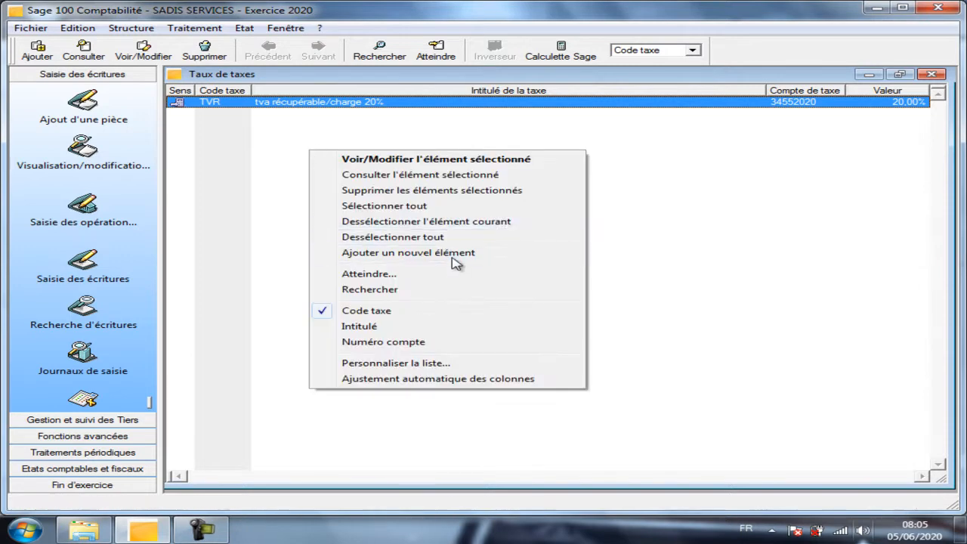
pyautogui.click(457, 253)
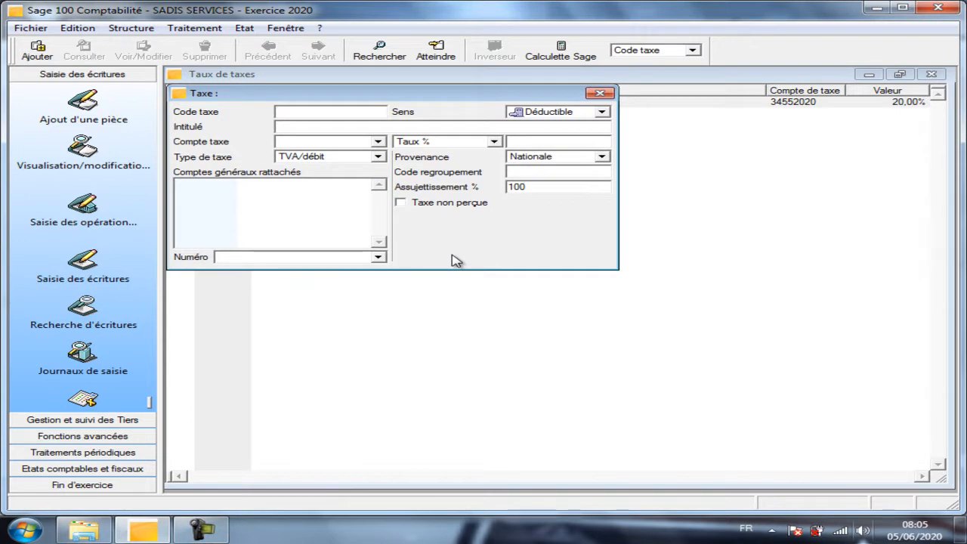
pyautogui.write('TVF')
pyautogui.press('Tab')
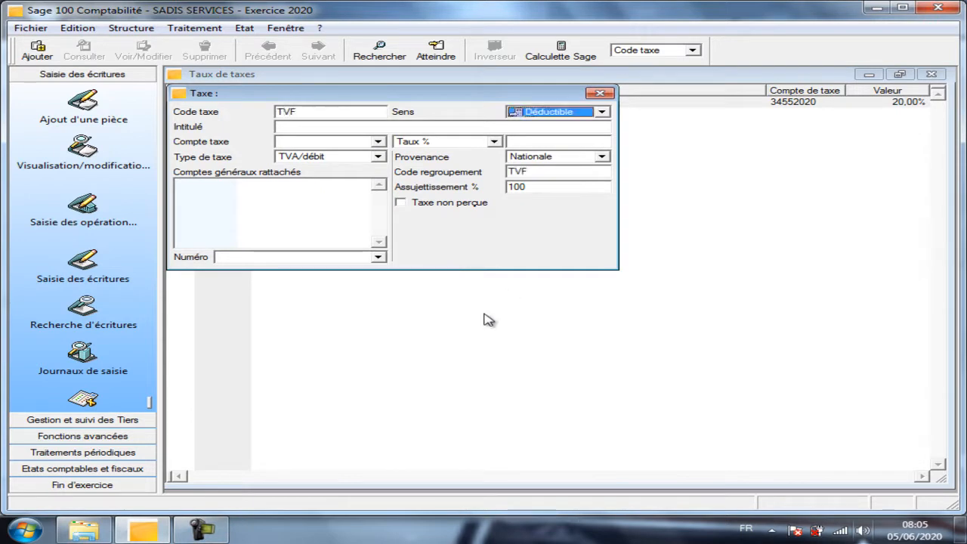
pyautogui.click(602, 113)
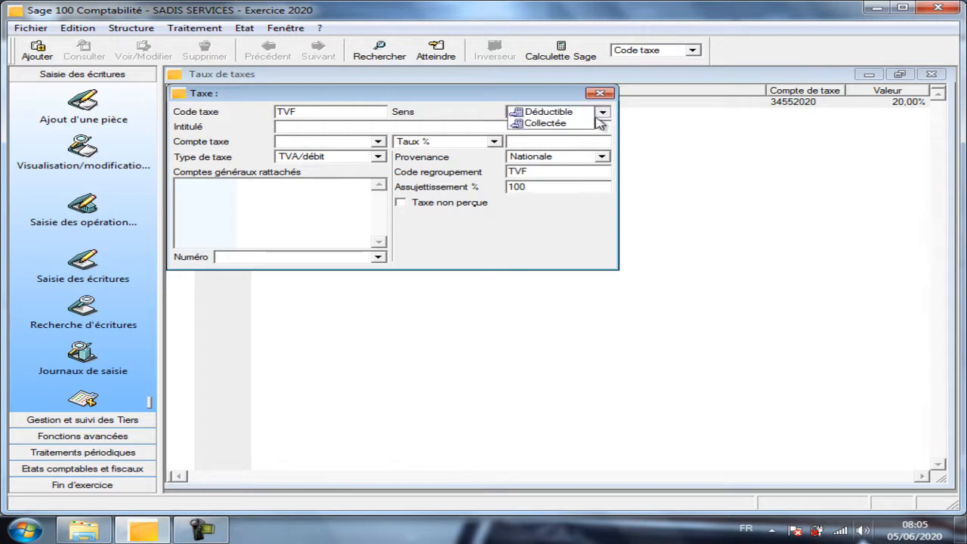
pyautogui.click(567, 124)
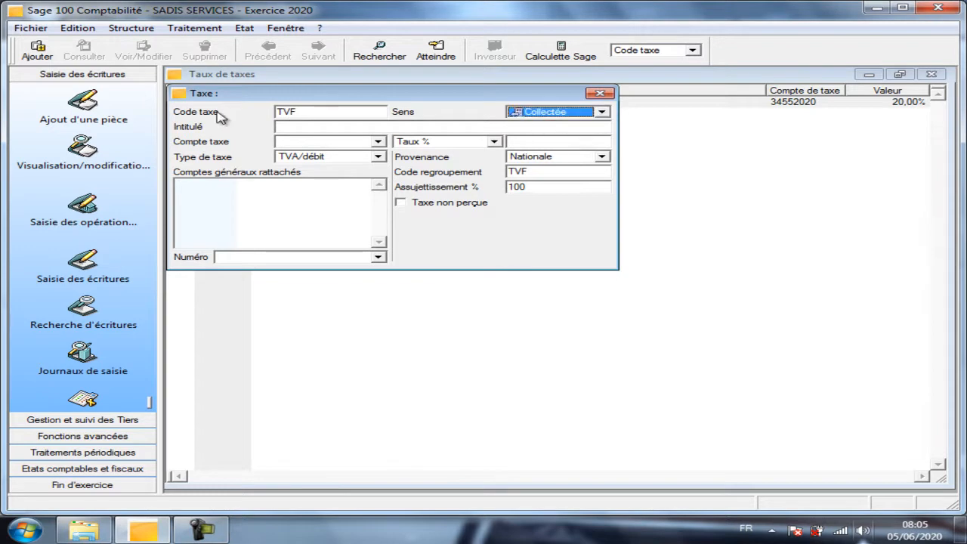
pyautogui.press('Tab')
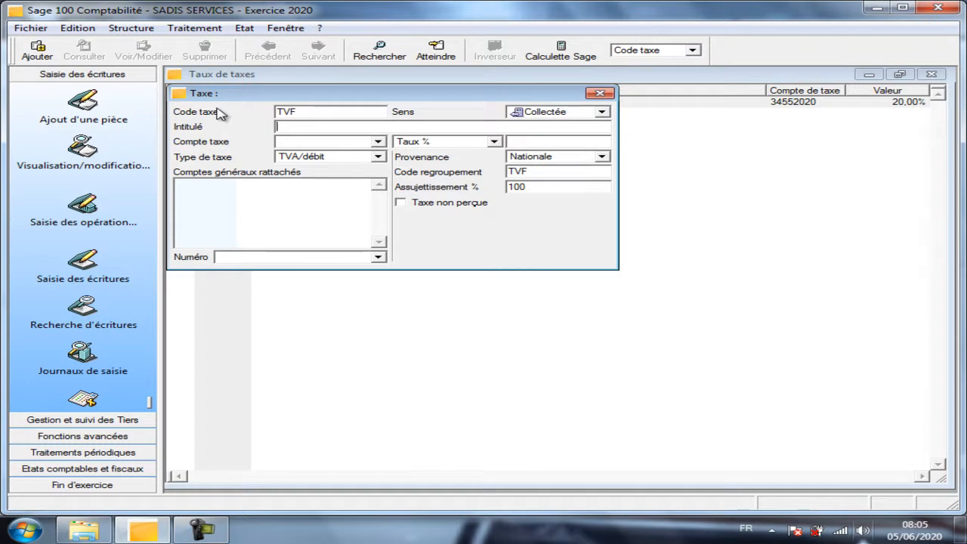
# Step: Give the TVF tax the title "Tva facturé 20%"
pyautogui.write('Tve')
pyautogui.press('BackSpace')
pyautogui.press('BackSpace')
pyautogui.write('a facturé ')
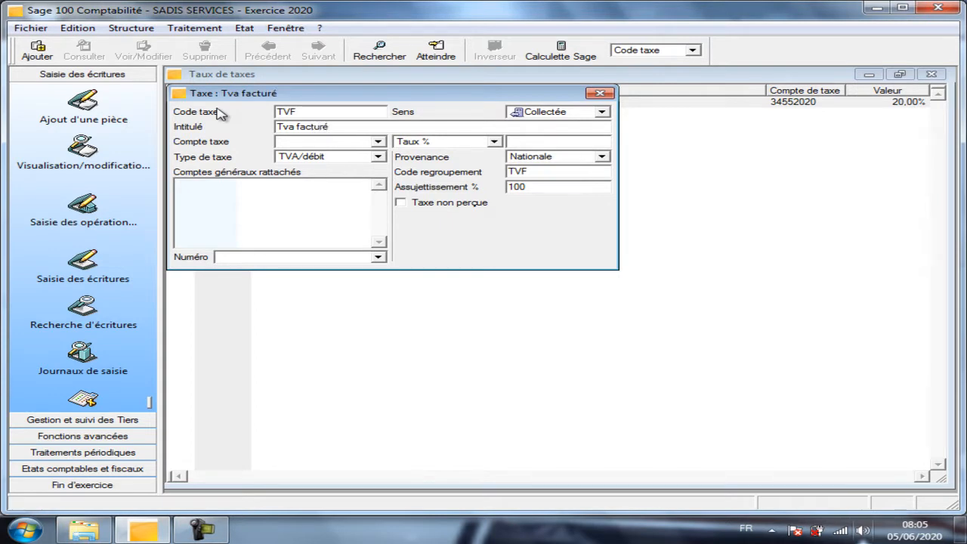
pyautogui.write('20%')
# Step: Set the TVF tax's Compte taxe to 44550020 and its rate to 20%
pyautogui.click(340, 141)
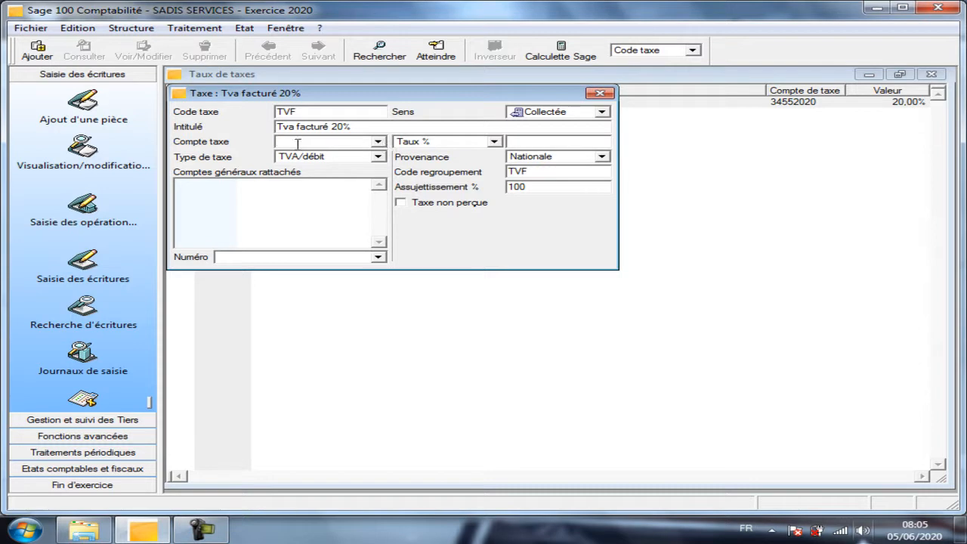
pyautogui.write('4455')
pyautogui.write('0020')
pyautogui.write('20')
# Step: Set the TVF tax's type to TVA/encaissement
pyautogui.click(378, 157)
pyautogui.click(352, 167)
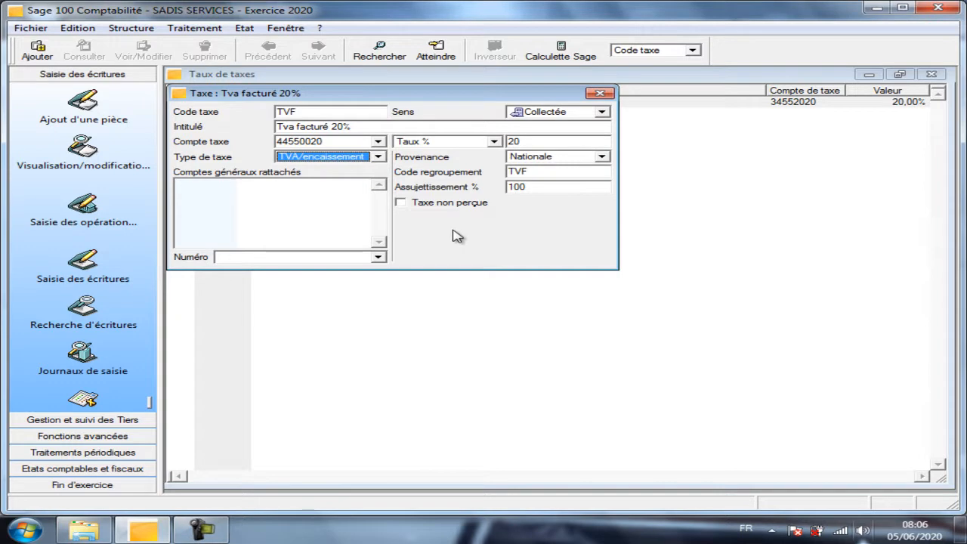
pyautogui.press('Tab')
pyautogui.press('Tab')
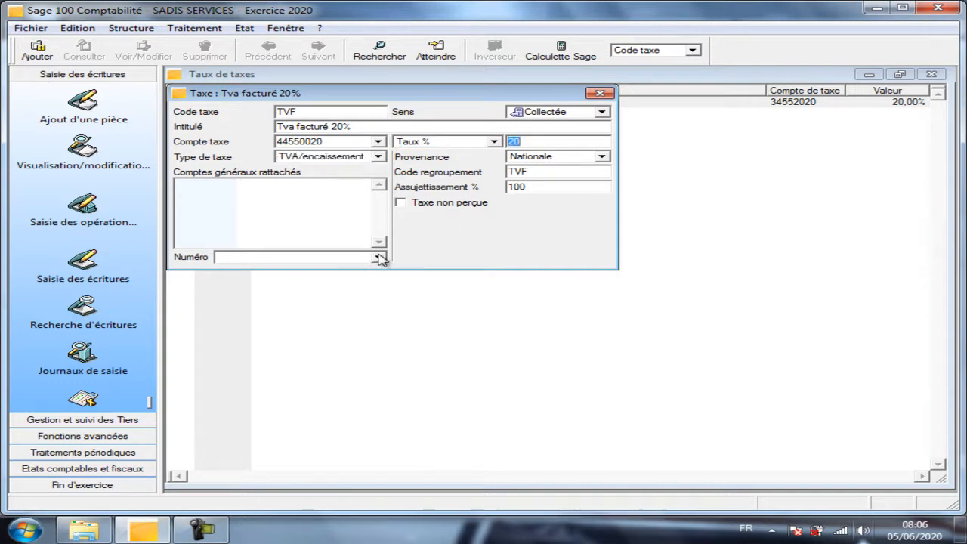
# Step: Attach general account 71110000 to the TVF tax
pyautogui.click(329, 256)
pyautogui.write('71111')
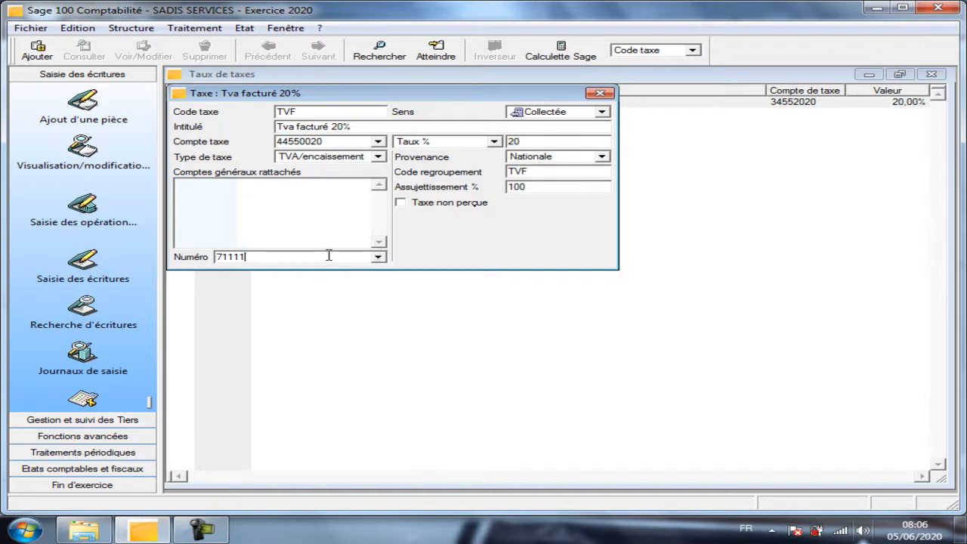
pyautogui.press('BackSpace')
pyautogui.write('0000')
pyautogui.press('Return')
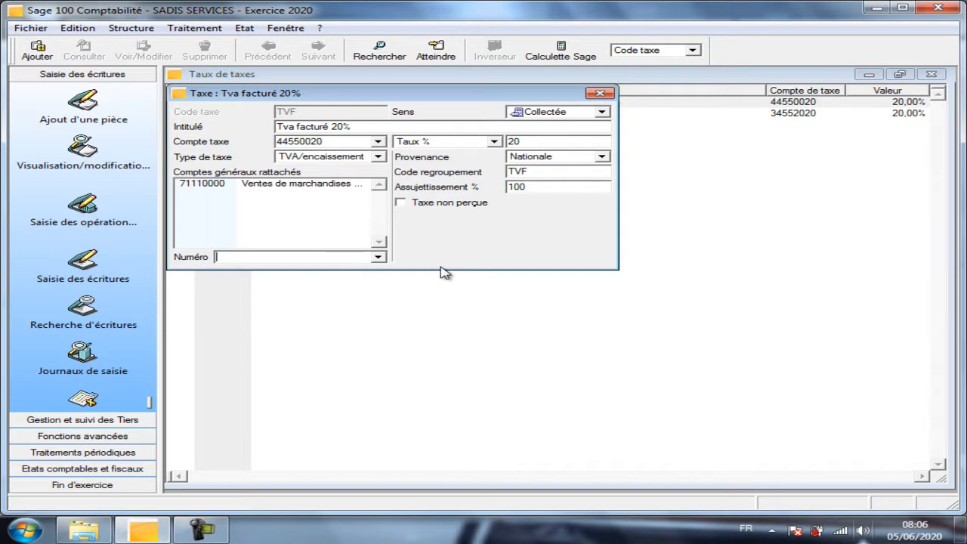
# Step: Attach general account 71211000 to the TVF tax, and close the tax record and the Taux de taxes list
pyautogui.click(377, 257)
pyautogui.click(377, 257)
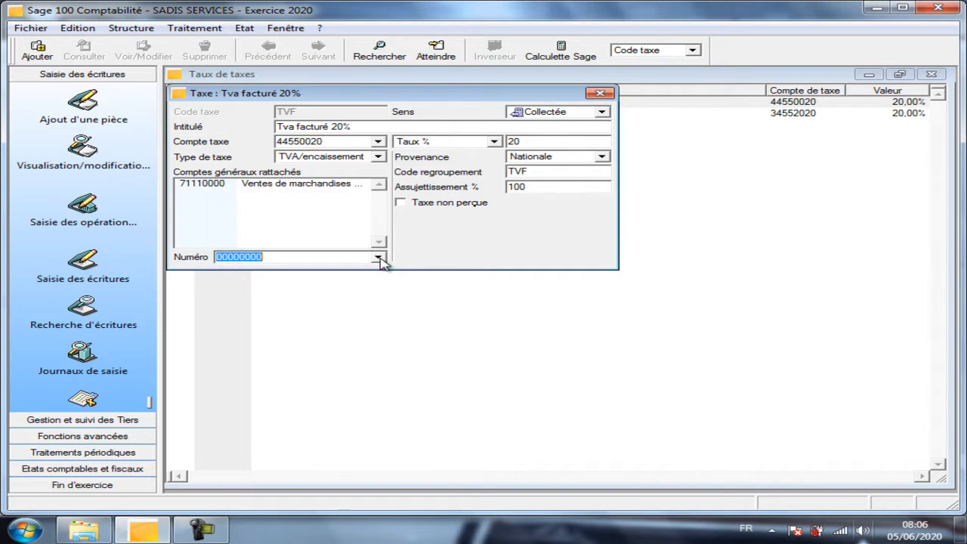
pyautogui.click(377, 257)
pyautogui.click(377, 258)
pyautogui.press('Delete')
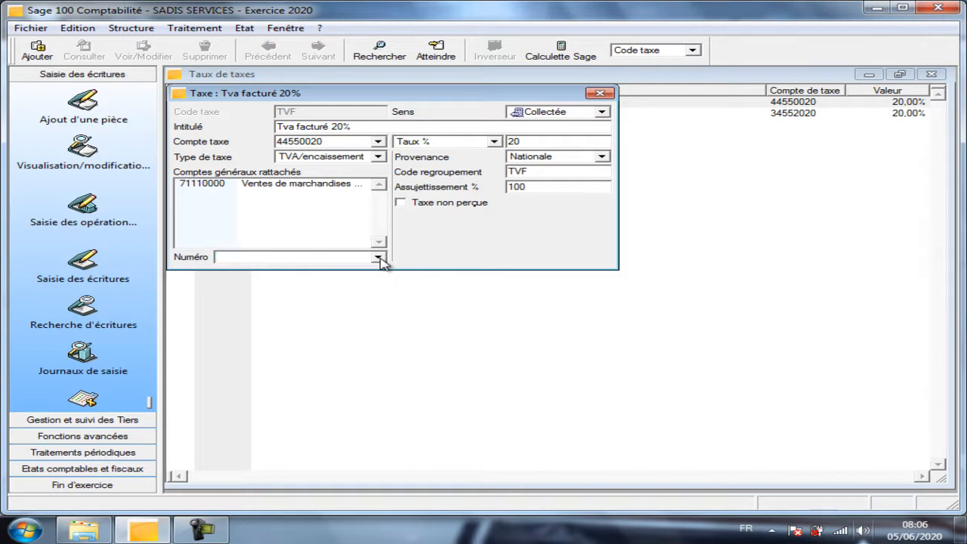
pyautogui.write('71211000')
pyautogui.press('Return')
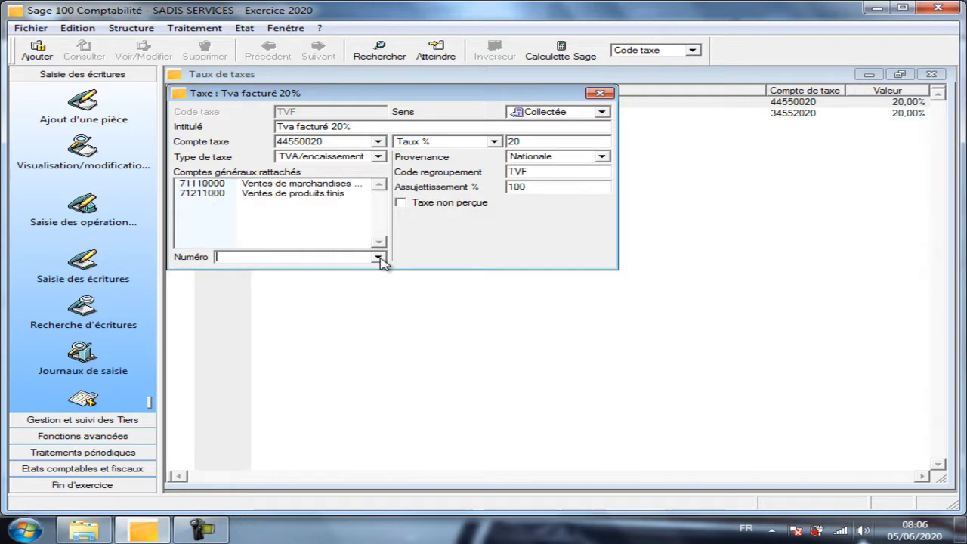
pyautogui.click(601, 94)
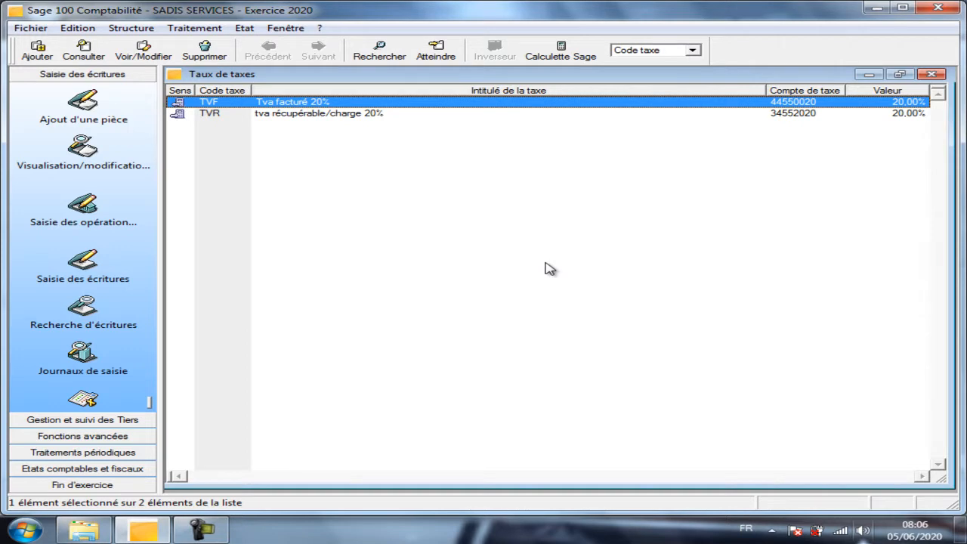
pyautogui.click(933, 74)
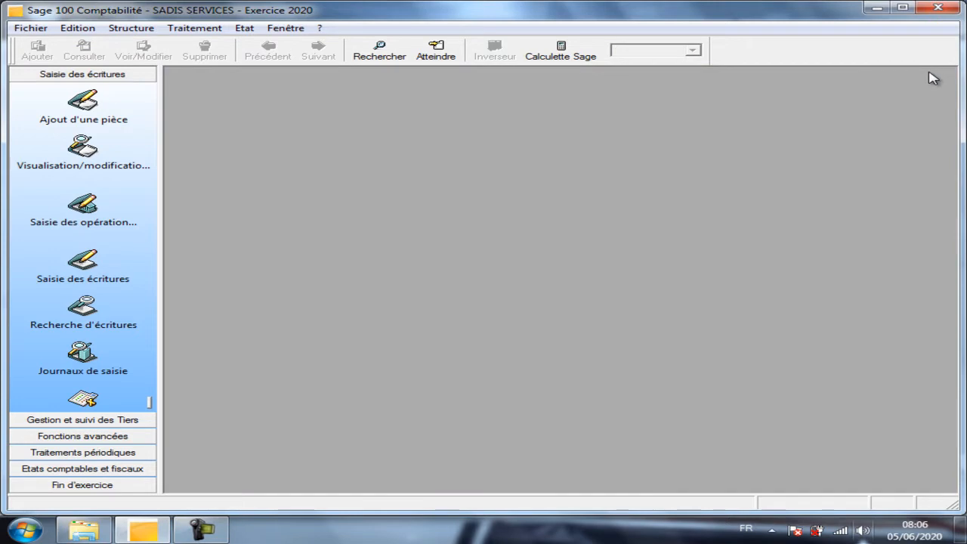